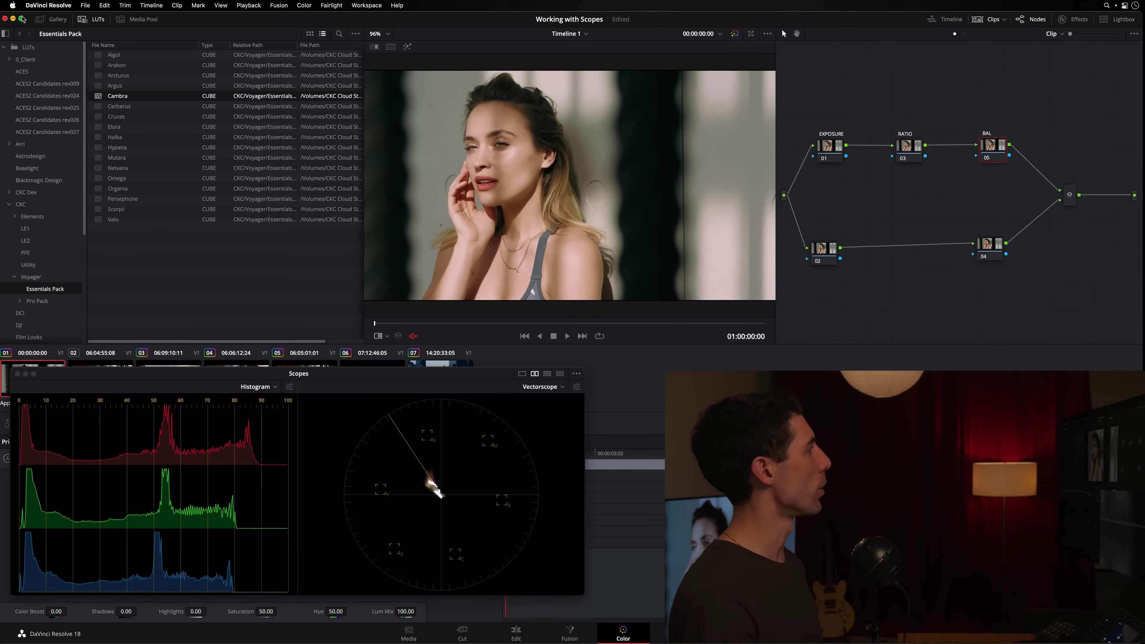
# Close the LUT browser, then shrink and reposition the floating Scopes window.
pyautogui.click(93, 19)
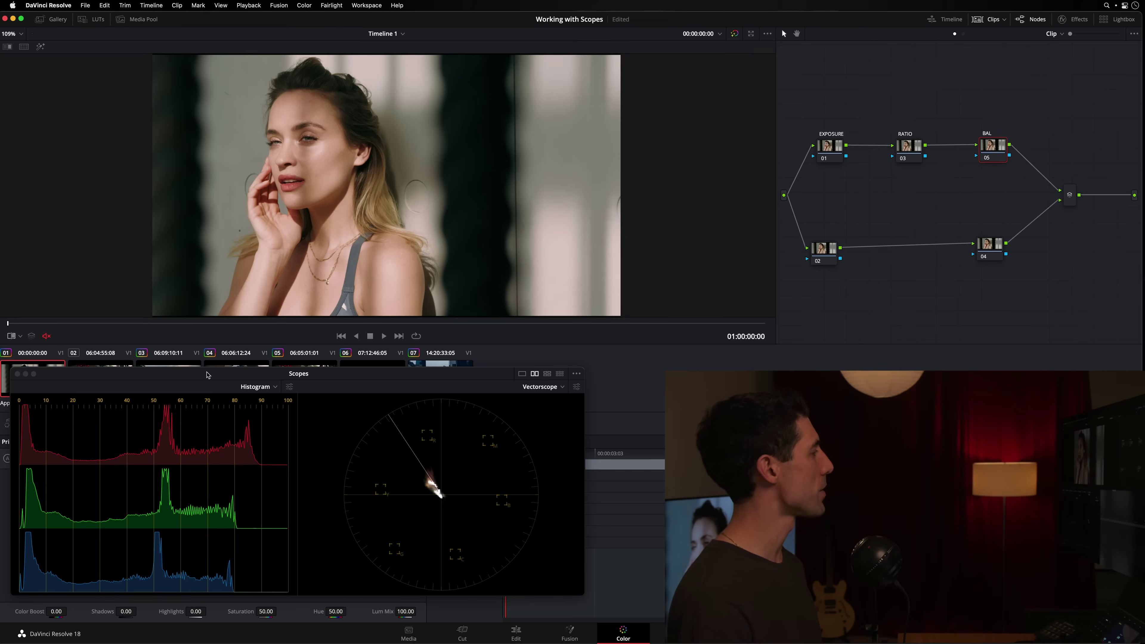
pyautogui.moveTo(207, 373); pyautogui.dragTo(216, 306)
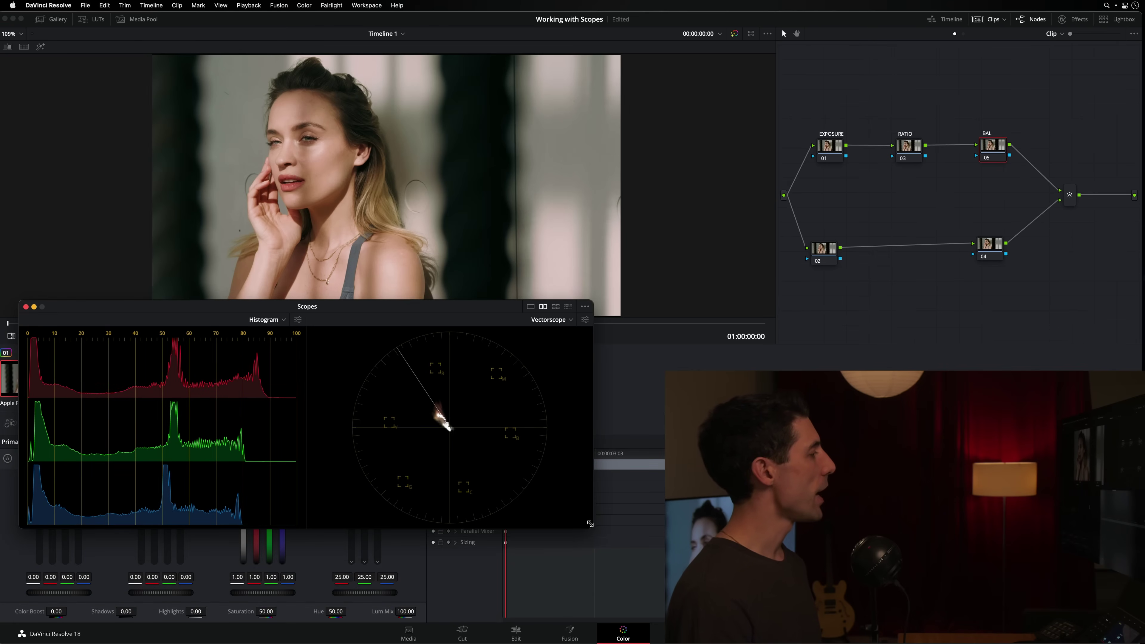
pyautogui.moveTo(590, 525); pyautogui.dragTo(467, 478)
pyautogui.moveTo(318, 311); pyautogui.dragTo(310, 339)
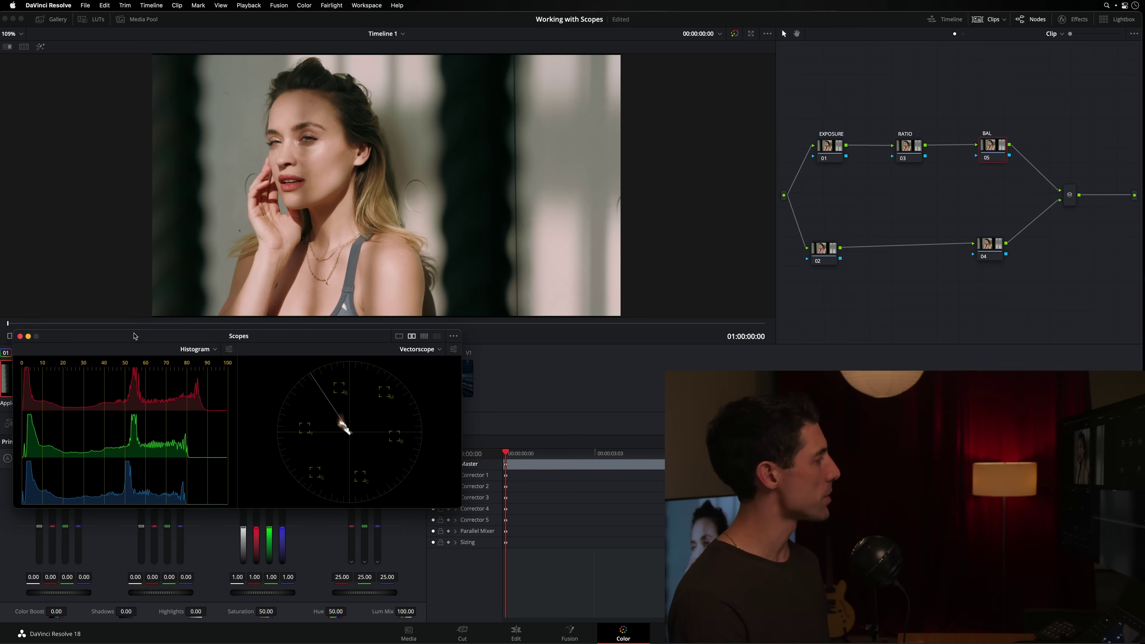
pyautogui.moveTo(134, 337); pyautogui.dragTo(147, 338)
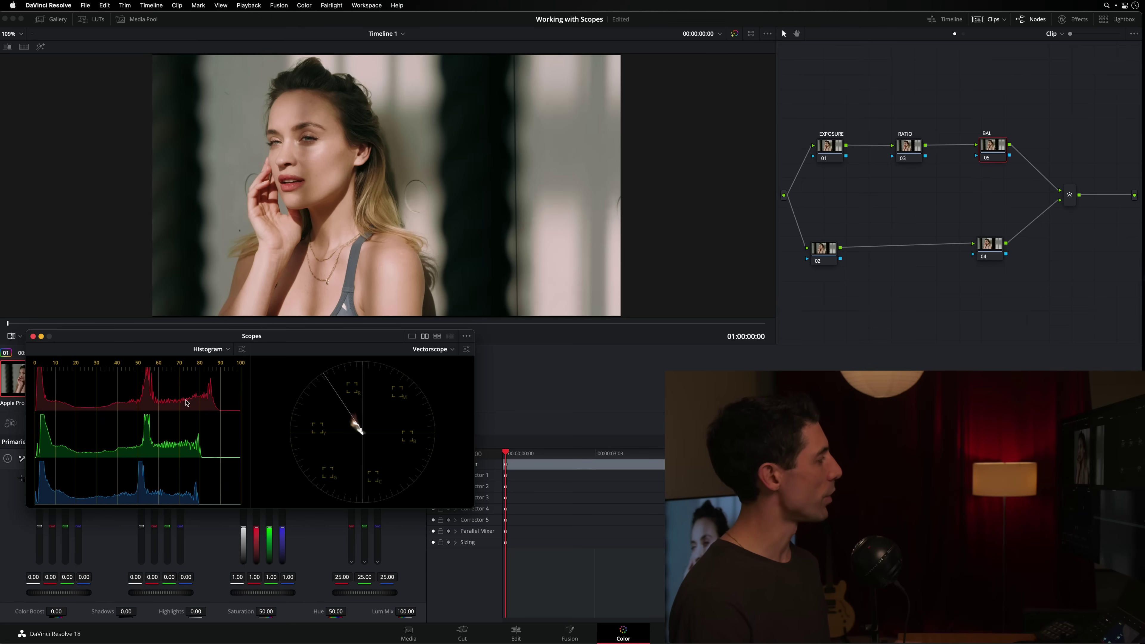
pyautogui.moveTo(198, 336); pyautogui.dragTo(615, 333)
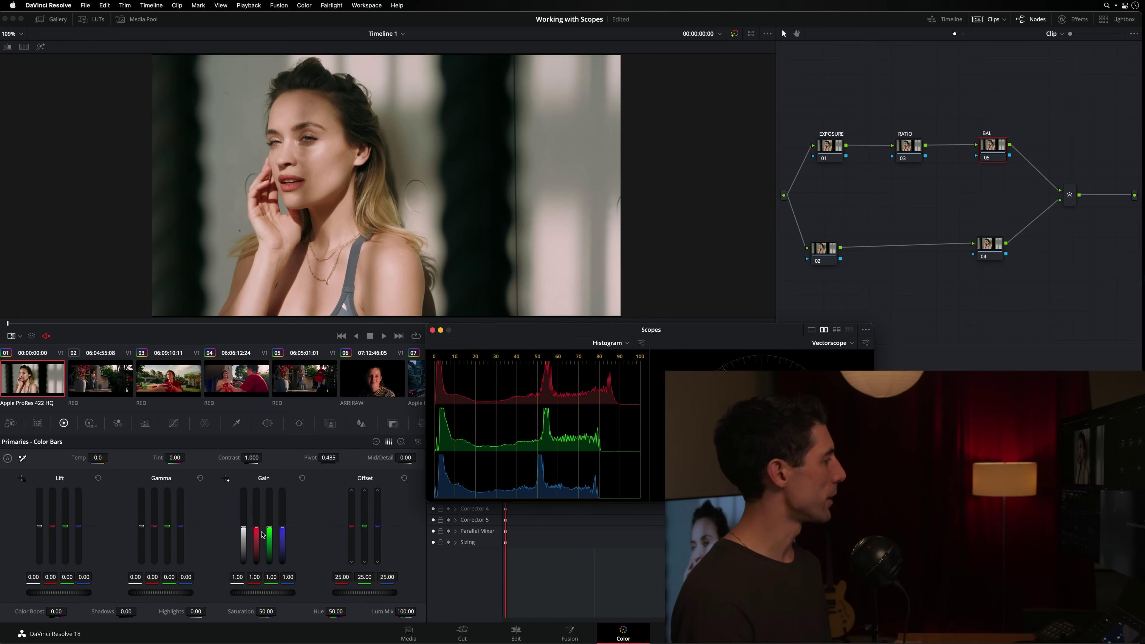
# Try red gain at 0.97, then reset Gain back to 1.00.
pyautogui.moveTo(257, 535); pyautogui.dragTo(386, 562)
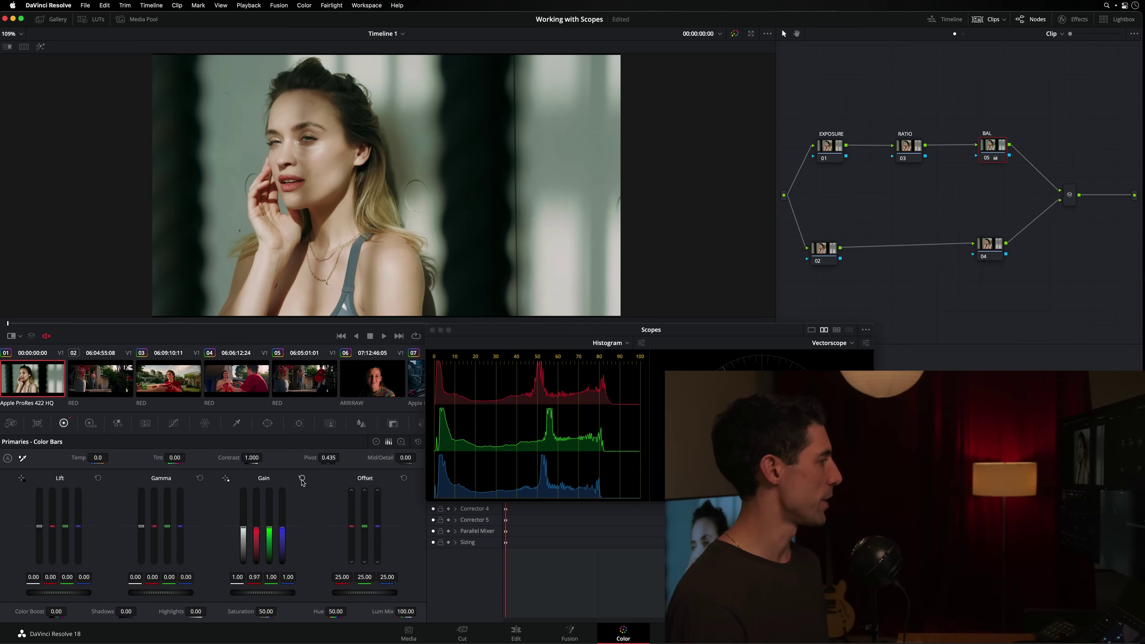
pyautogui.click(302, 477)
pyautogui.moveTo(488, 336); pyautogui.dragTo(301, 346)
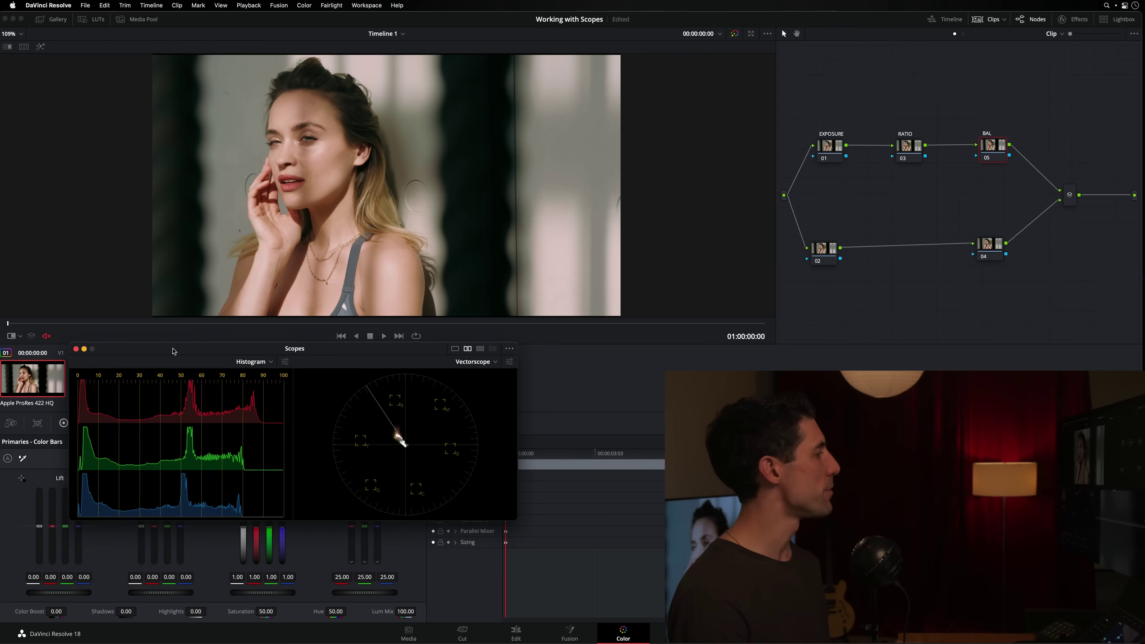
pyautogui.moveTo(172, 350); pyautogui.dragTo(166, 349)
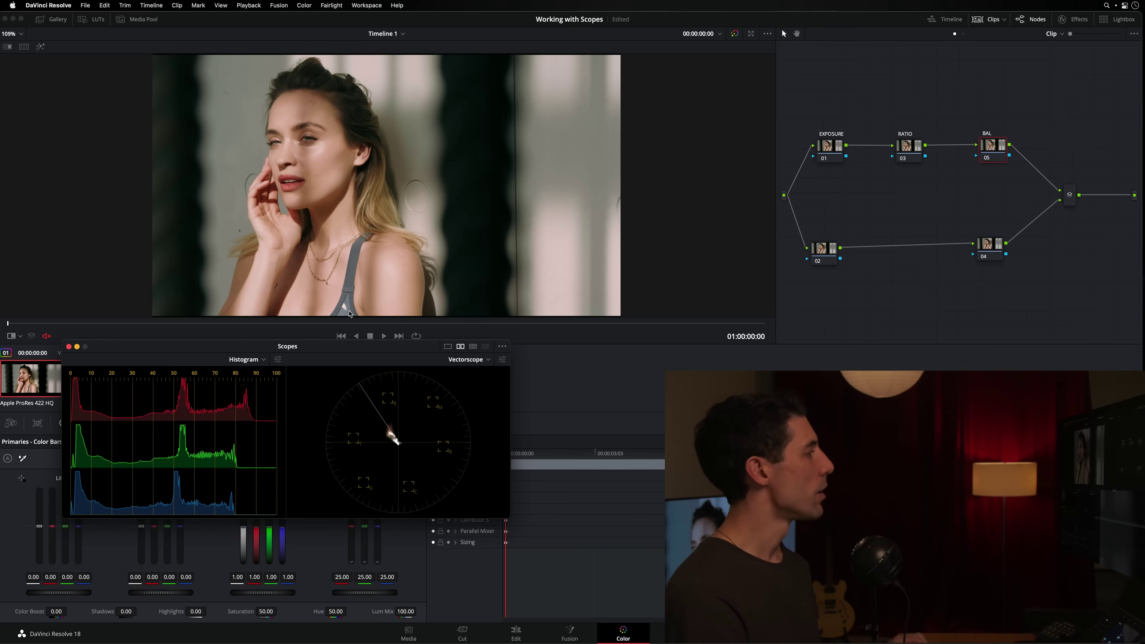
pyautogui.moveTo(406, 350); pyautogui.dragTo(415, 347)
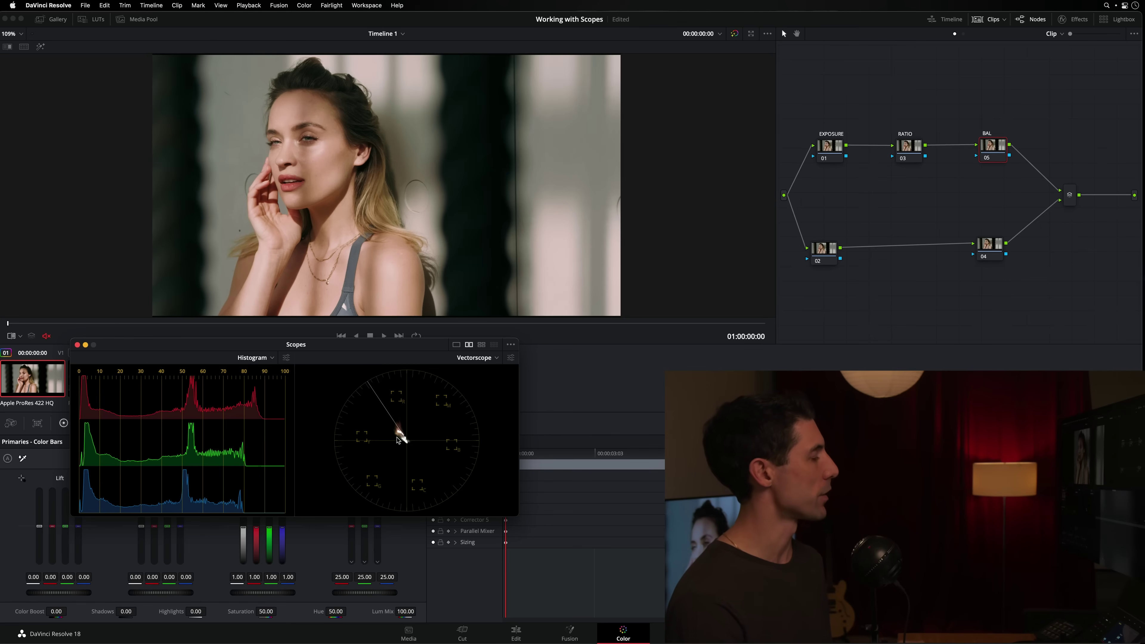
# Disable the timeline-level LOOK node with Ctrl+D, then return to the Clip node graph.
pyautogui.click(955, 40)
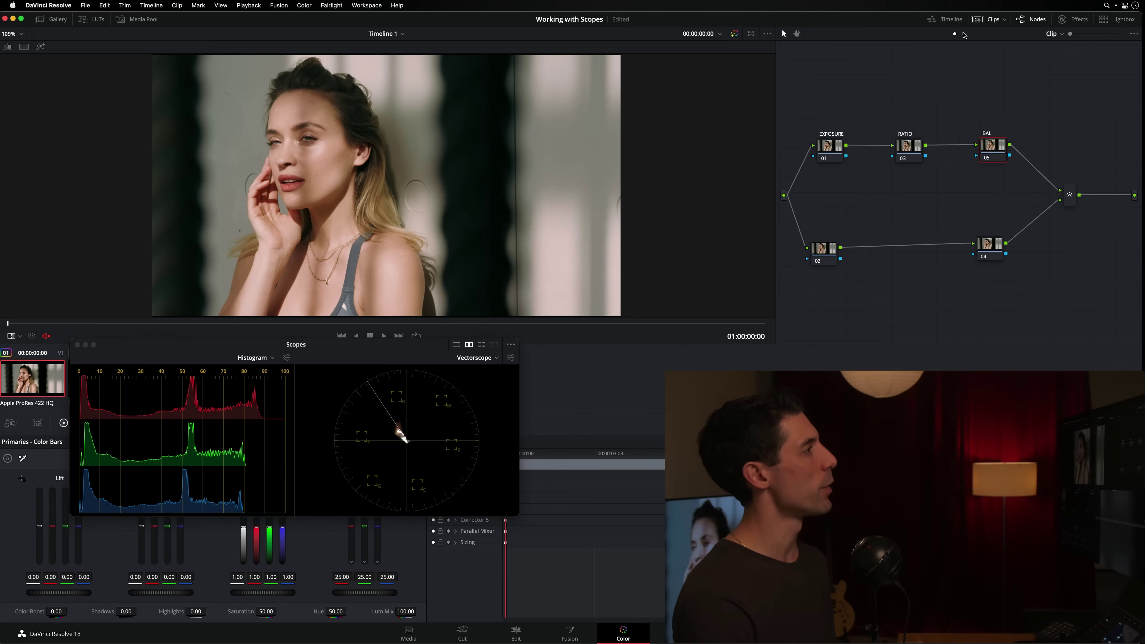
pyautogui.click(963, 34)
pyautogui.hotkey('ctrl', 'd')
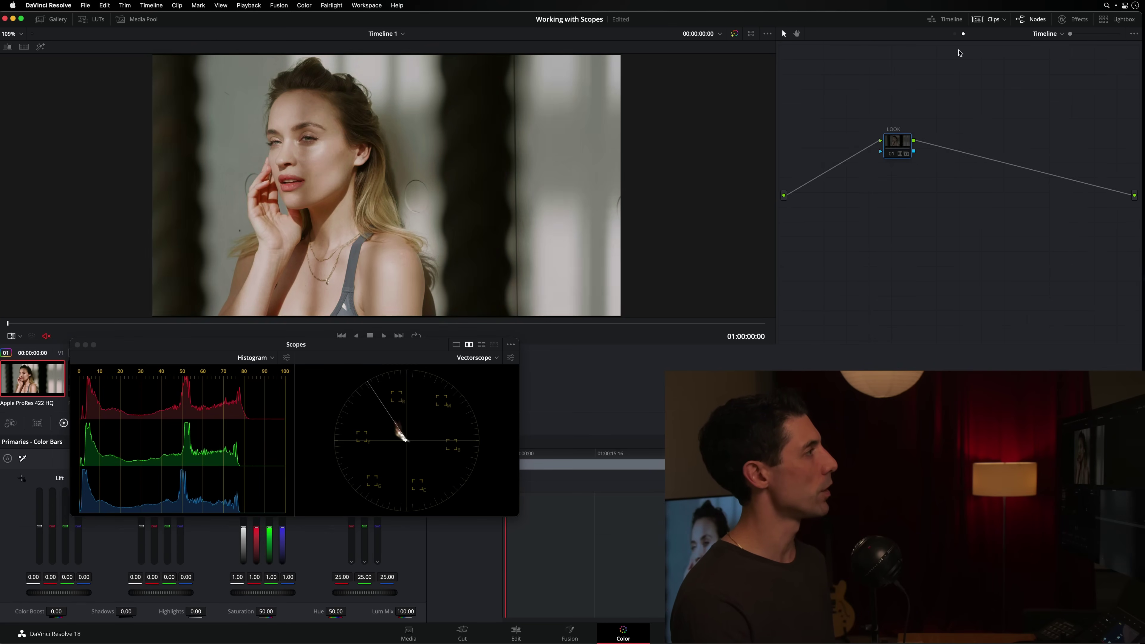
pyautogui.click(955, 34)
pyautogui.moveTo(989, 151); pyautogui.dragTo(987, 148)
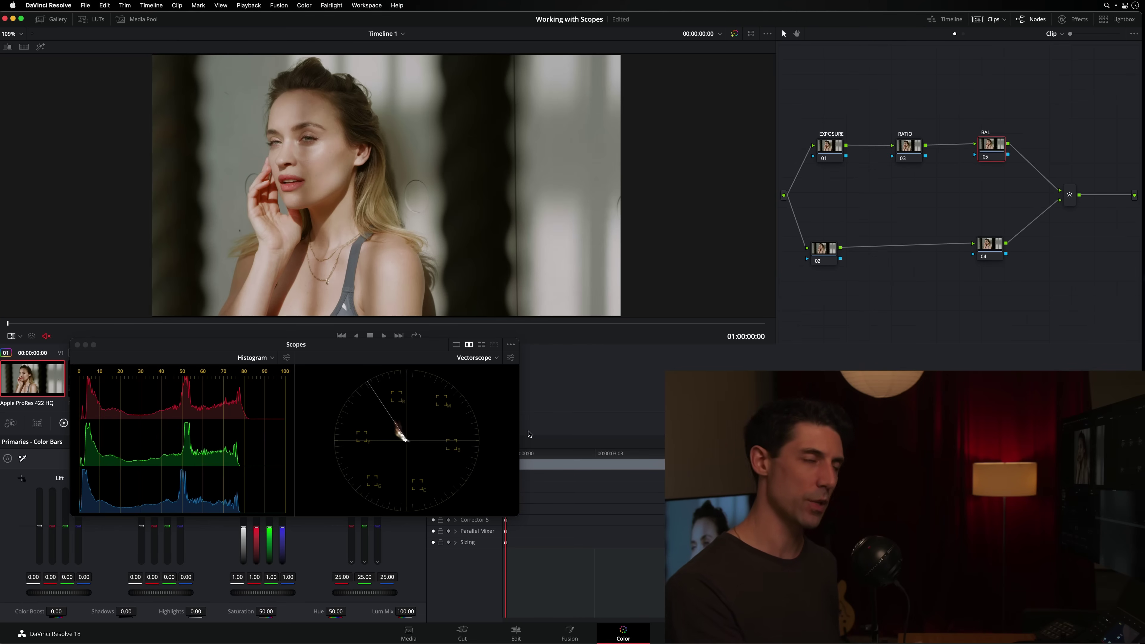
# Restore the timeline LOOK grade via the Timeline node graph, then return to the Clip graph.
pyautogui.moveTo(324, 349)
pyautogui.mouseDown()
pyautogui.moveTo(305, 351)
pyautogui.moveTo(316, 351)
pyautogui.mouseUp()
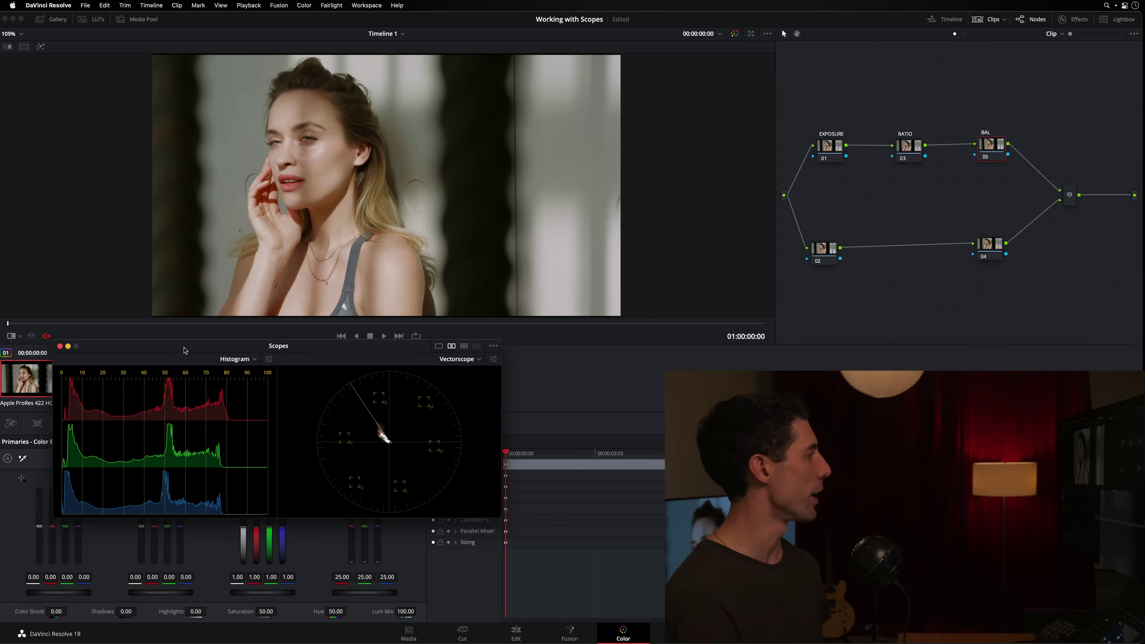
pyautogui.moveTo(183, 354)
pyautogui.mouseDown()
pyautogui.moveTo(179, 382)
pyautogui.moveTo(191, 344)
pyautogui.mouseUp()
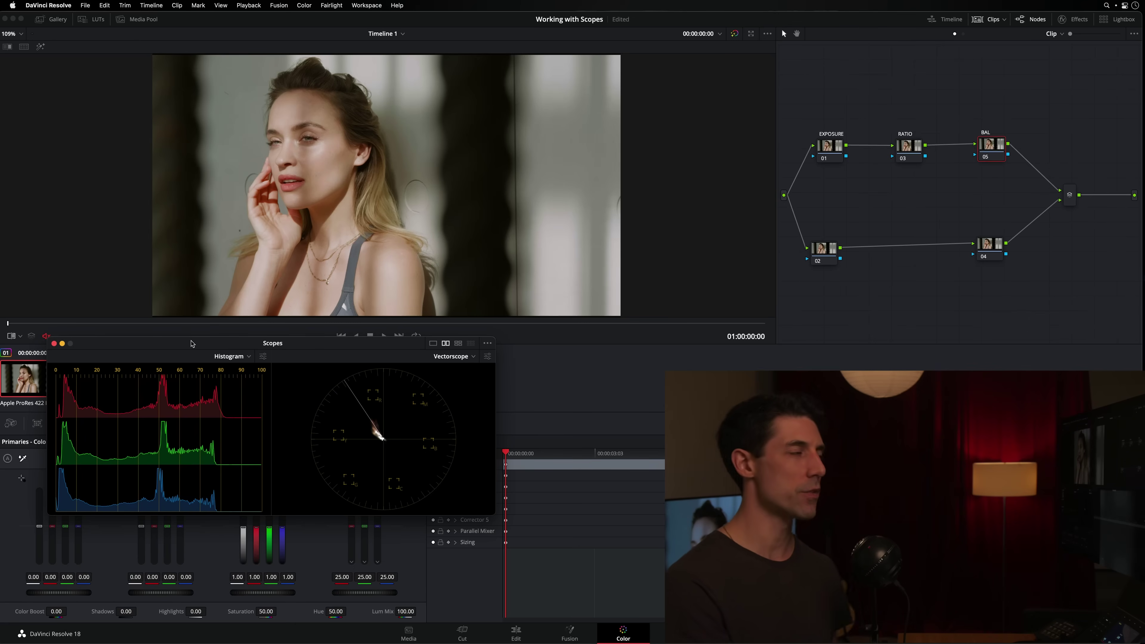
pyautogui.click(829, 146)
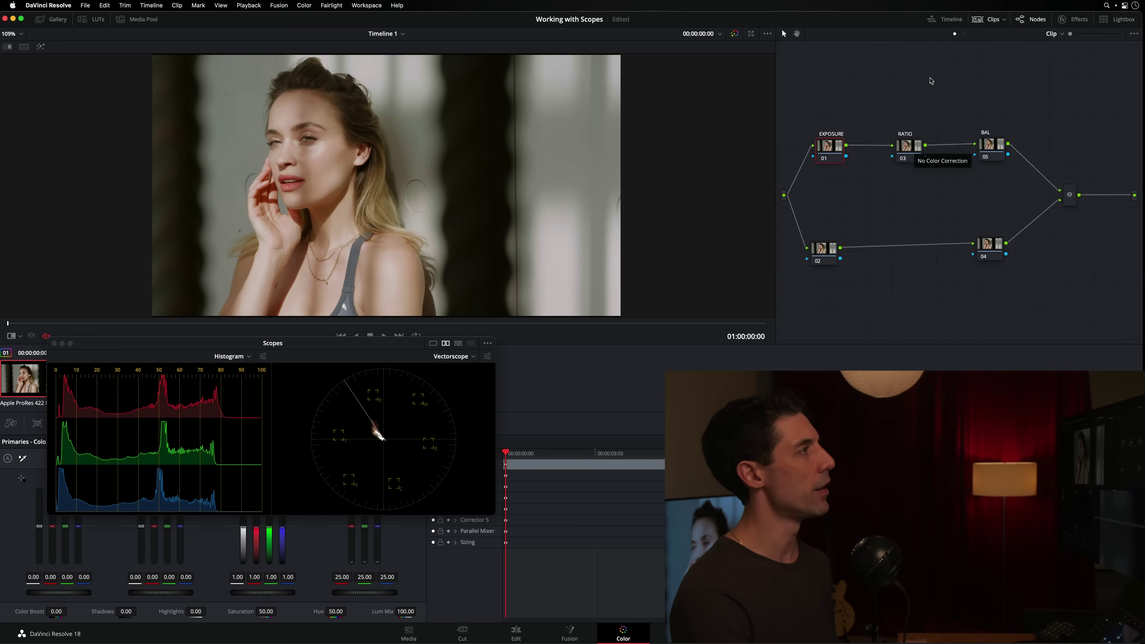
pyautogui.click(962, 34)
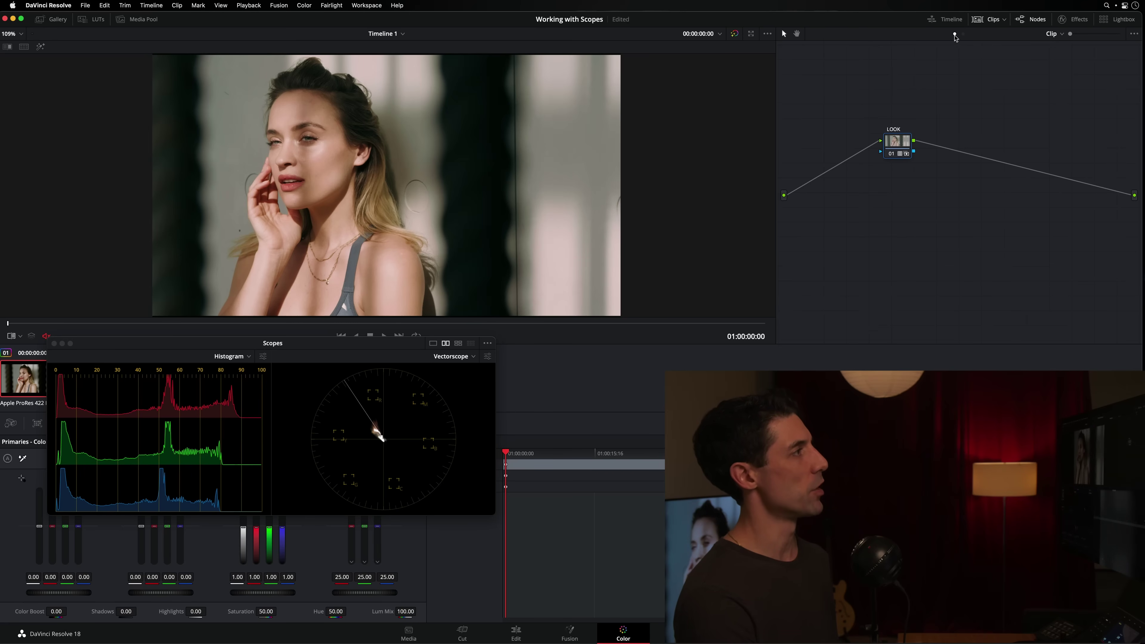
pyautogui.click(955, 33)
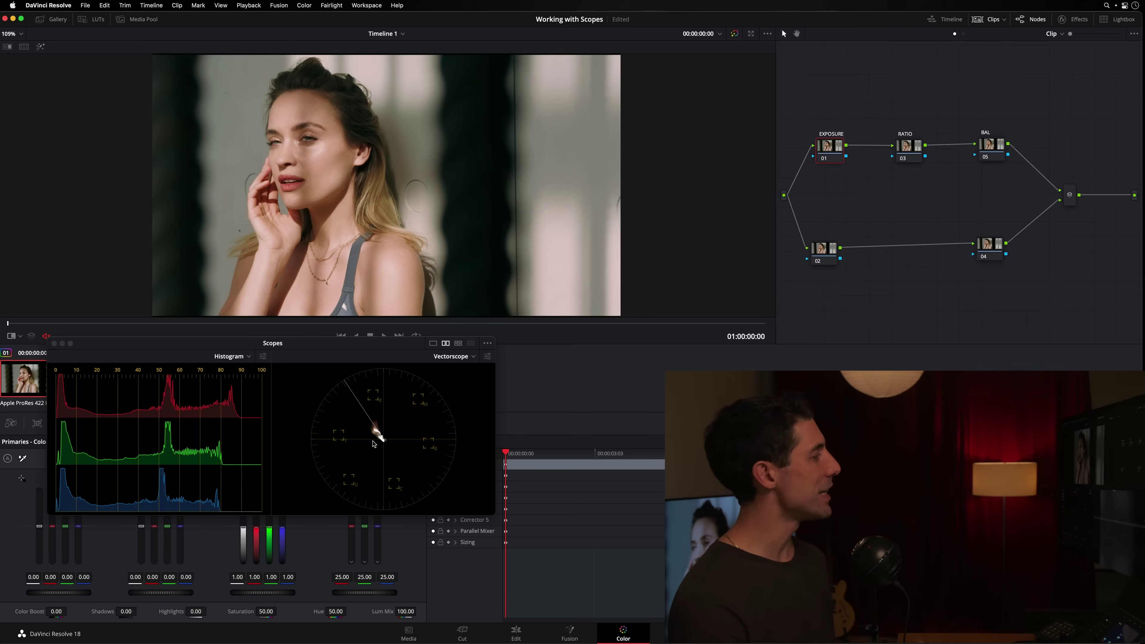
# Turn on Show Skin Tone Indicator in the vectorscope settings and resize the Scopes window.
pyautogui.click(487, 356)
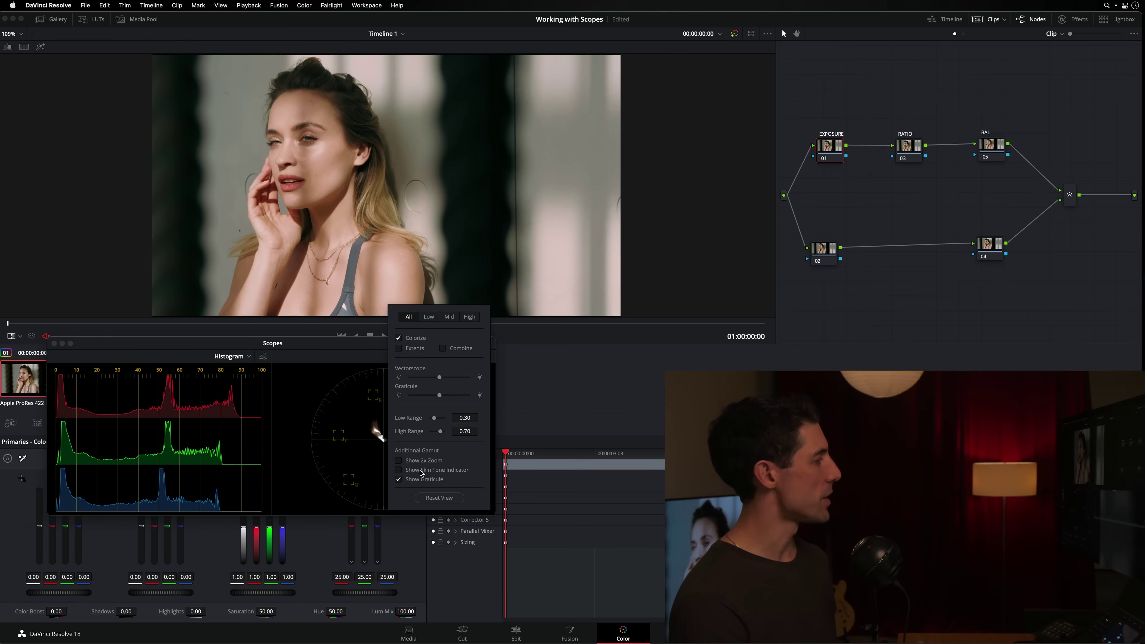
pyautogui.click(431, 472)
pyautogui.click(378, 455)
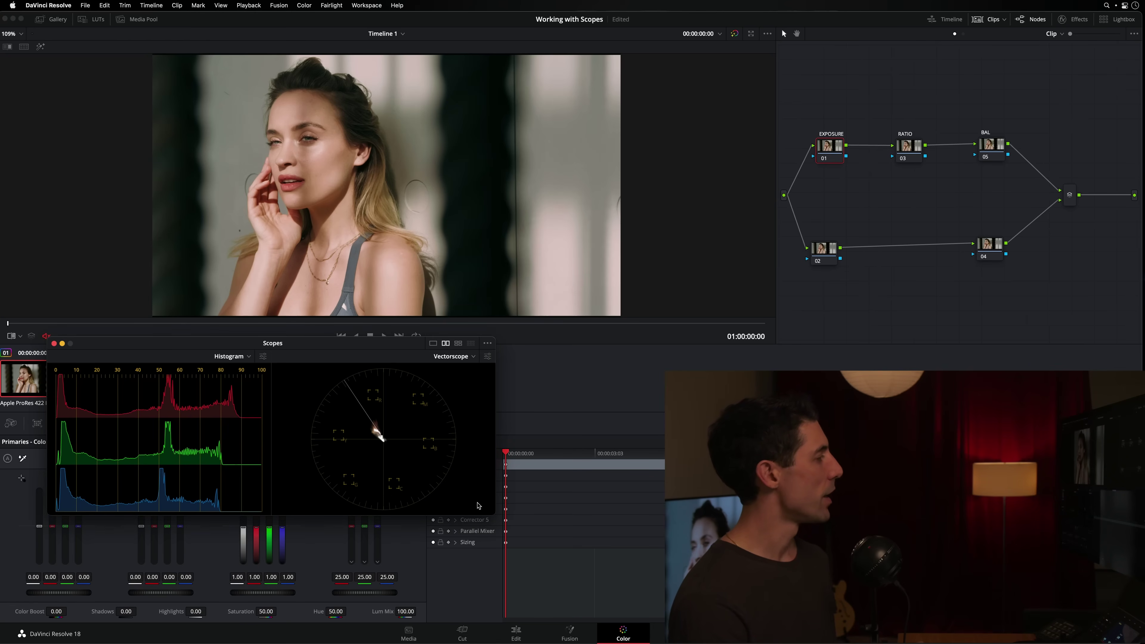
pyautogui.moveTo(493, 510); pyautogui.dragTo(549, 535)
pyautogui.moveTo(344, 346); pyautogui.dragTo(332, 372)
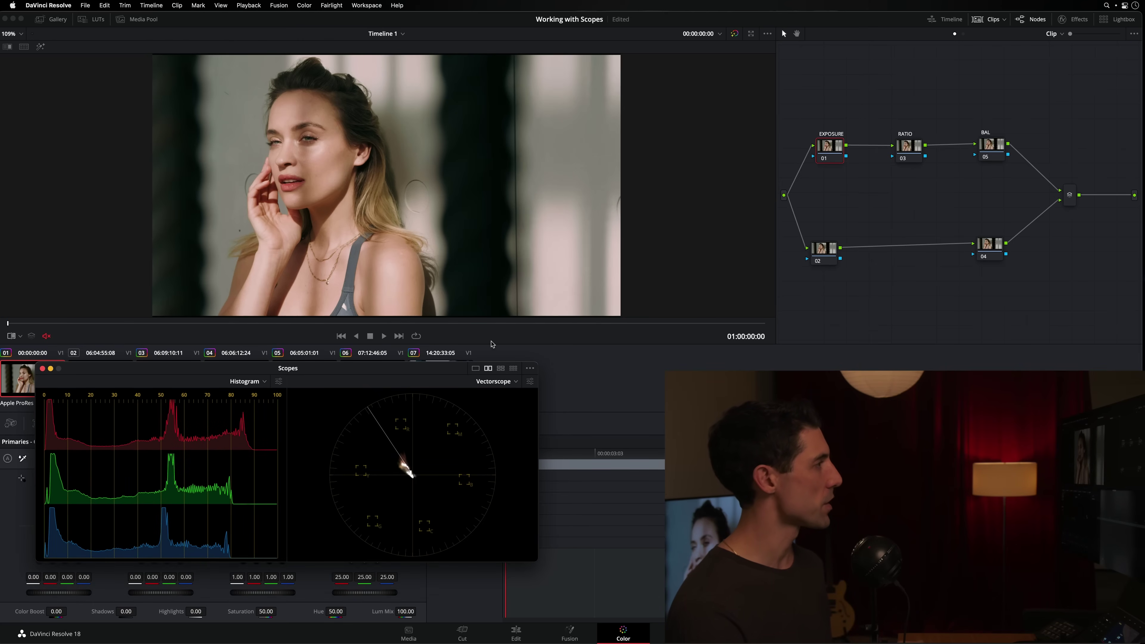
# Select BAL node 05 and toggle its bypass repeatedly with Ctrl/Cmd+D to compare.
pyautogui.moveTo(988, 144); pyautogui.dragTo(995, 142)
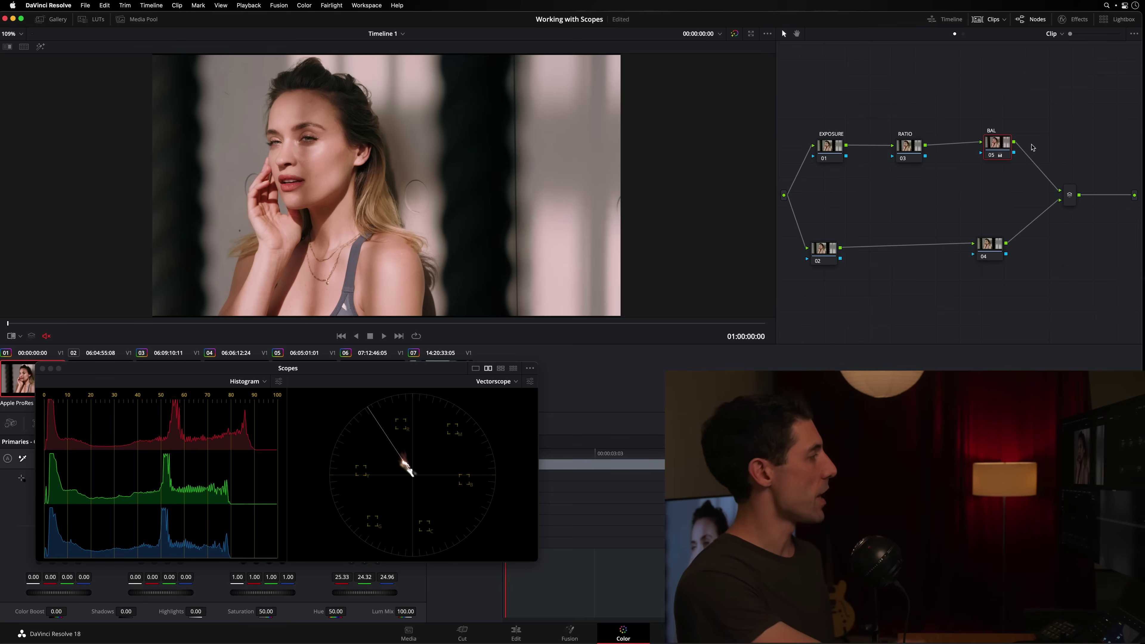
pyautogui.hotkey('ctrl', 'd')
pyautogui.hotkey('ctrl', 'd')
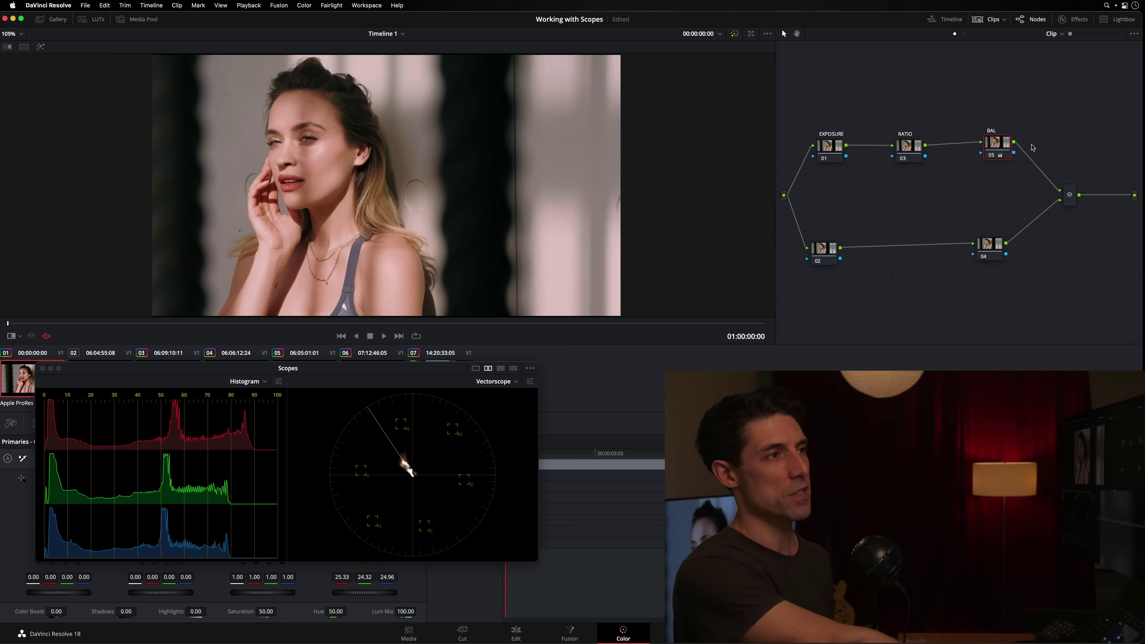
pyautogui.hotkey('ctrl', 'd')
pyautogui.hotkey('ctrl', 'd')
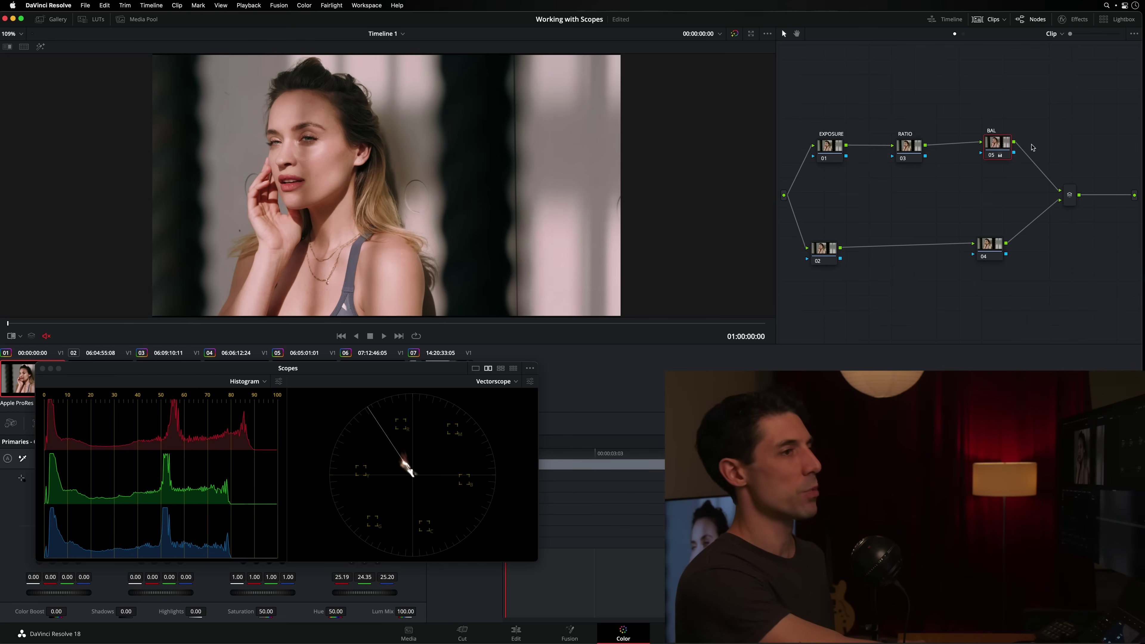
pyautogui.hotkey('ctrl', 'd')
pyautogui.hotkey('ctrl', 'd')
pyautogui.hotkey('ctrl', 'd')
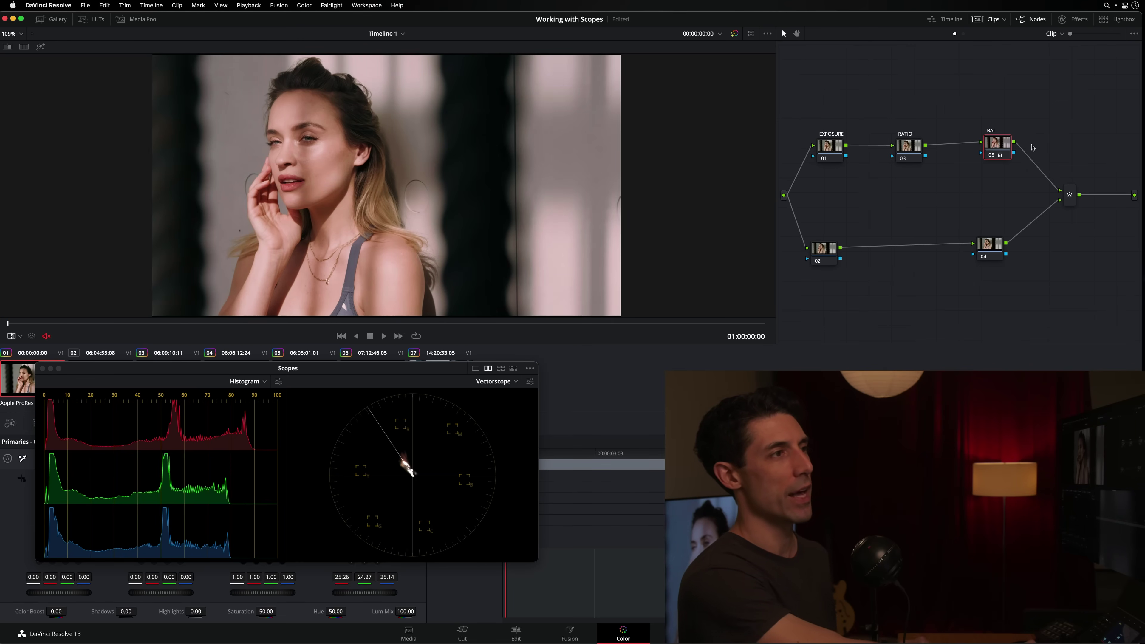
pyautogui.hotkey('ctrl', 'd')
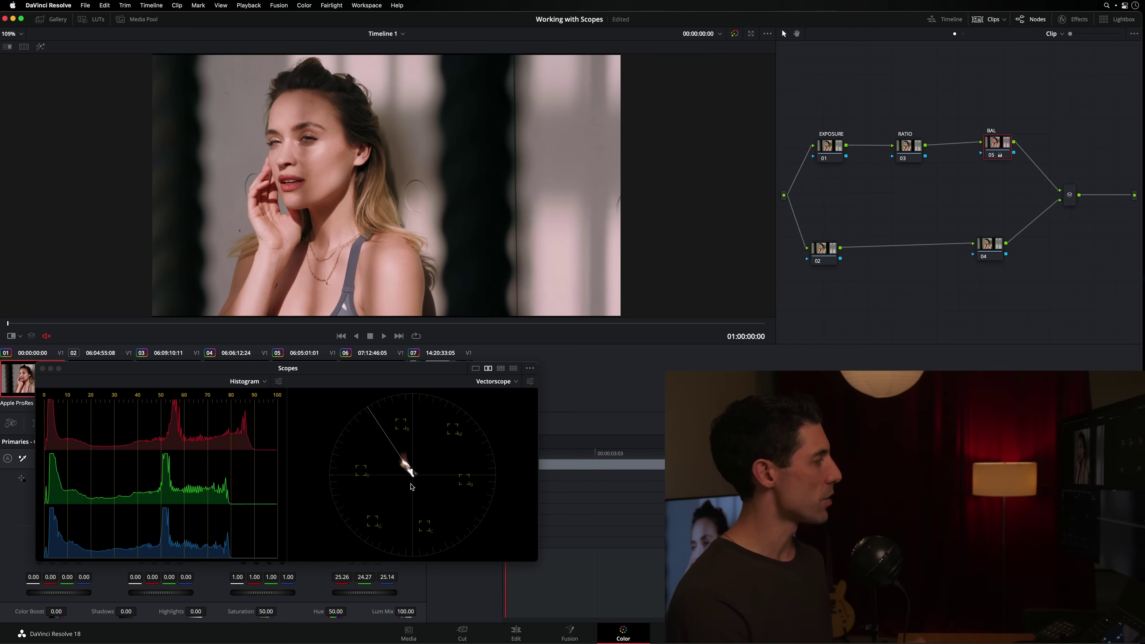
pyautogui.press('super+d')
pyautogui.press('super+d')
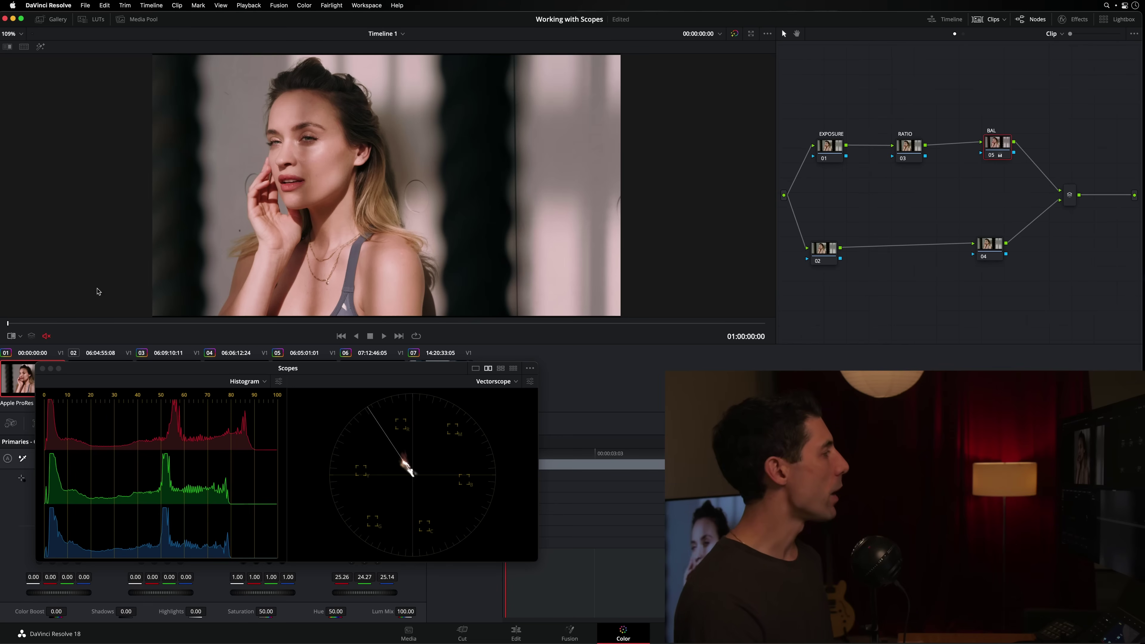
# Lower the scopes to expose the thumbnails and bring up clip 02 from its start.
pyautogui.moveTo(146, 370); pyautogui.dragTo(133, 417)
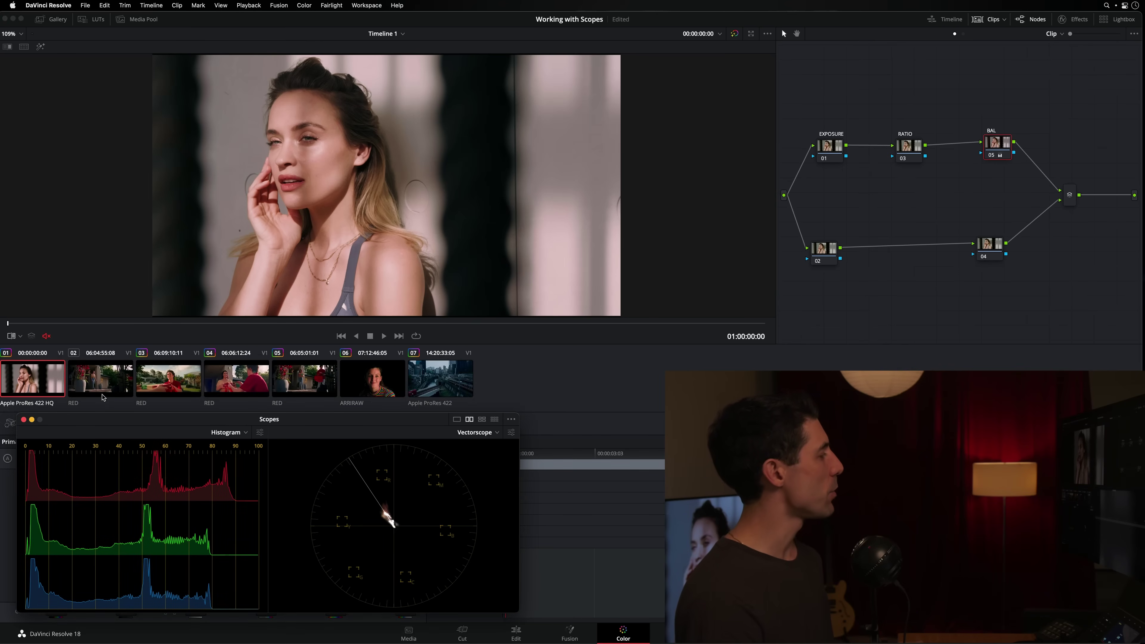
pyautogui.click(108, 377)
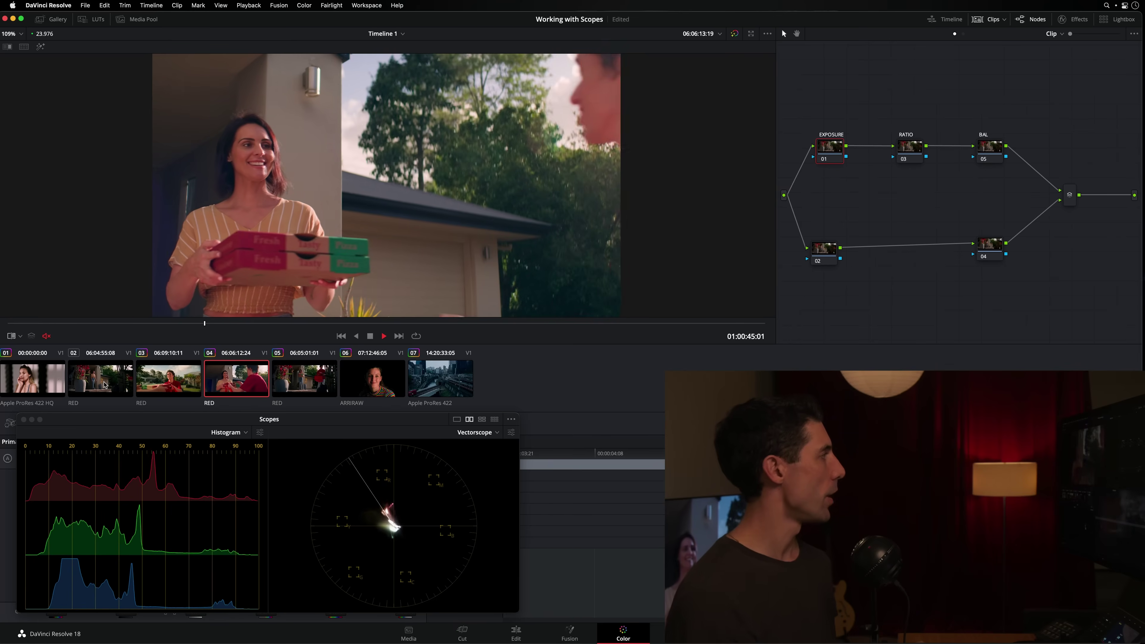
pyautogui.click(105, 384)
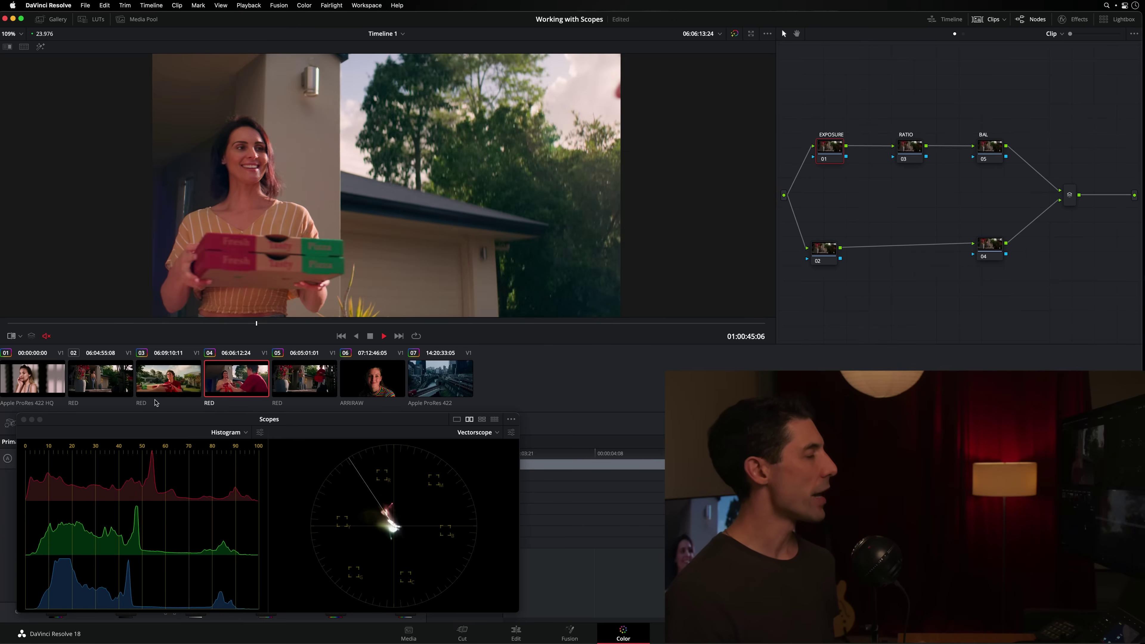
# Stop on clip 04, then switch among clips 02, 03 and 04, ending on clip 03.
pyautogui.press('space')
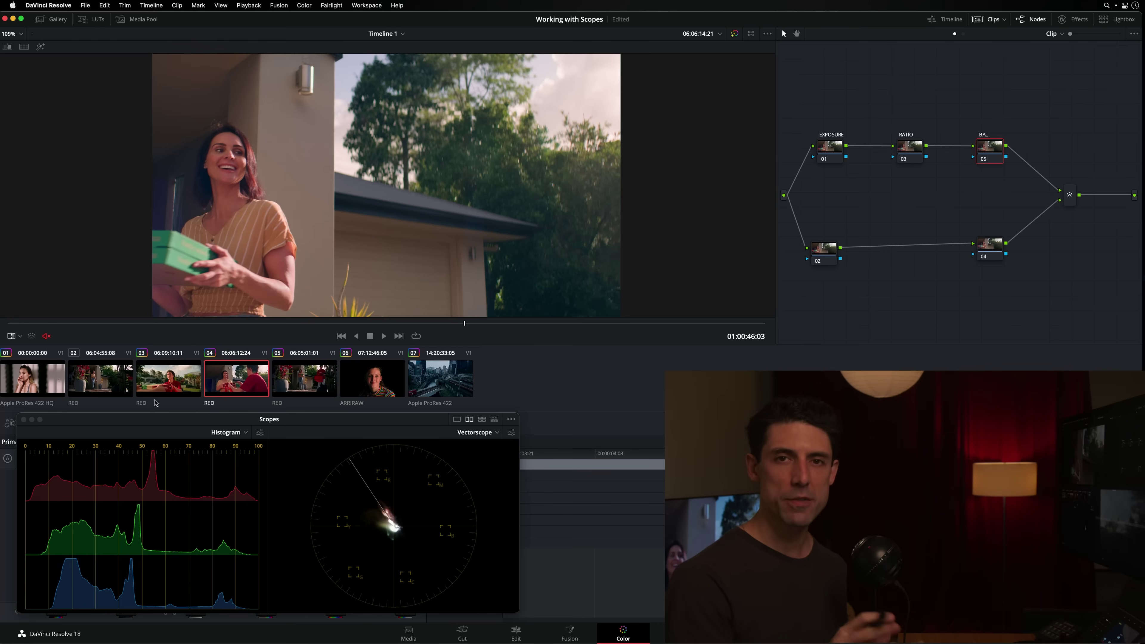
pyautogui.press('Up')
pyautogui.press('space')
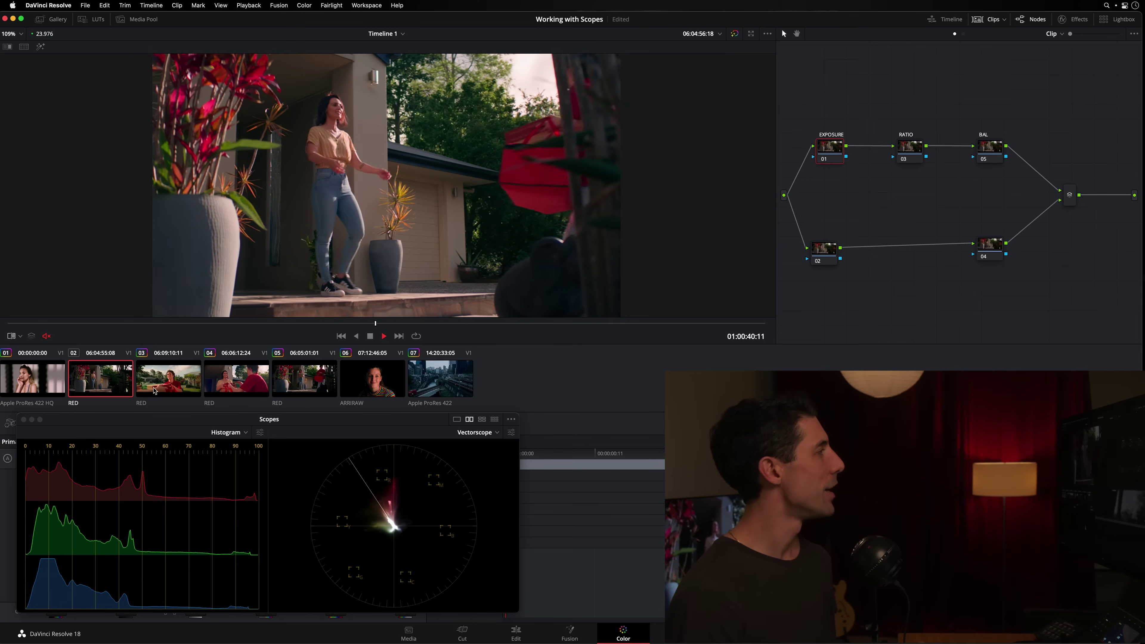
pyautogui.click(155, 390)
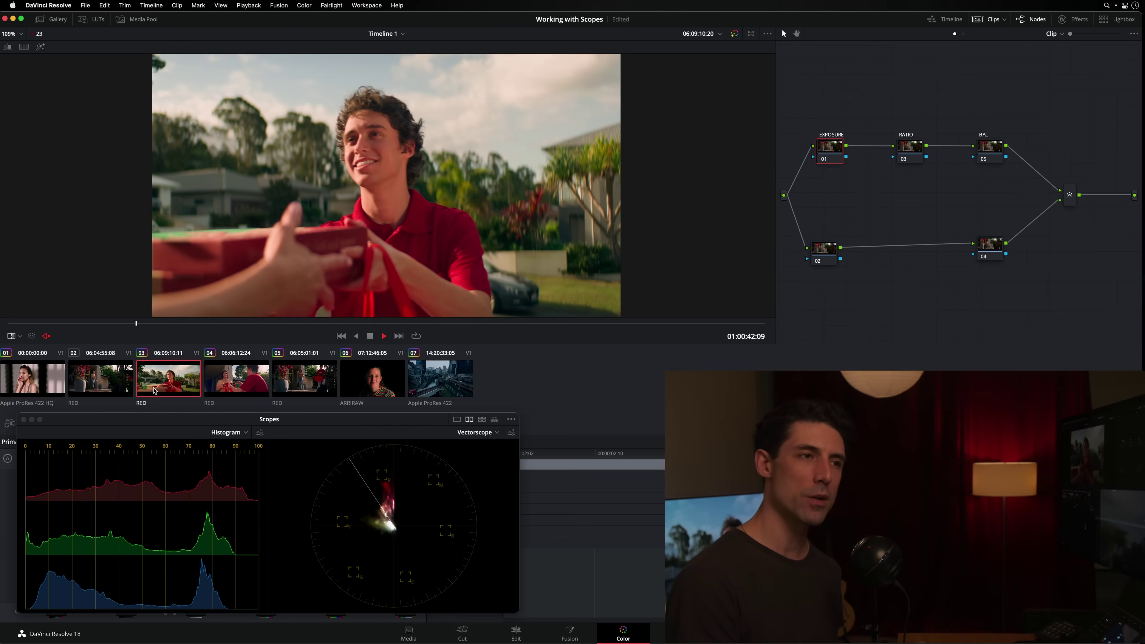
pyautogui.press('Down')
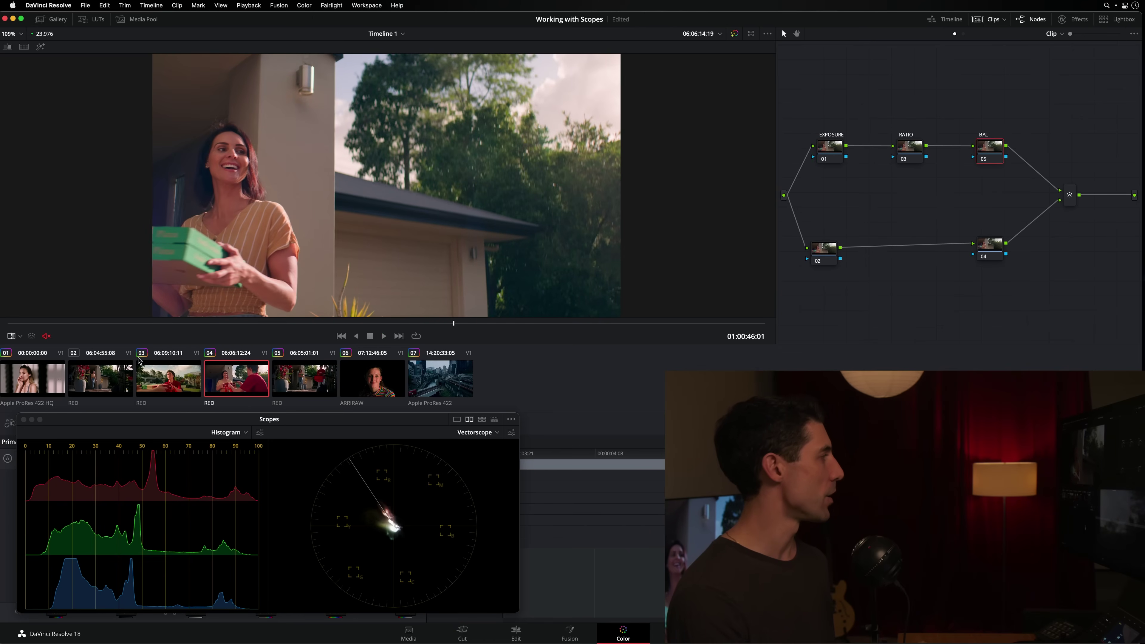
pyautogui.press('Up')
pyautogui.press('Up')
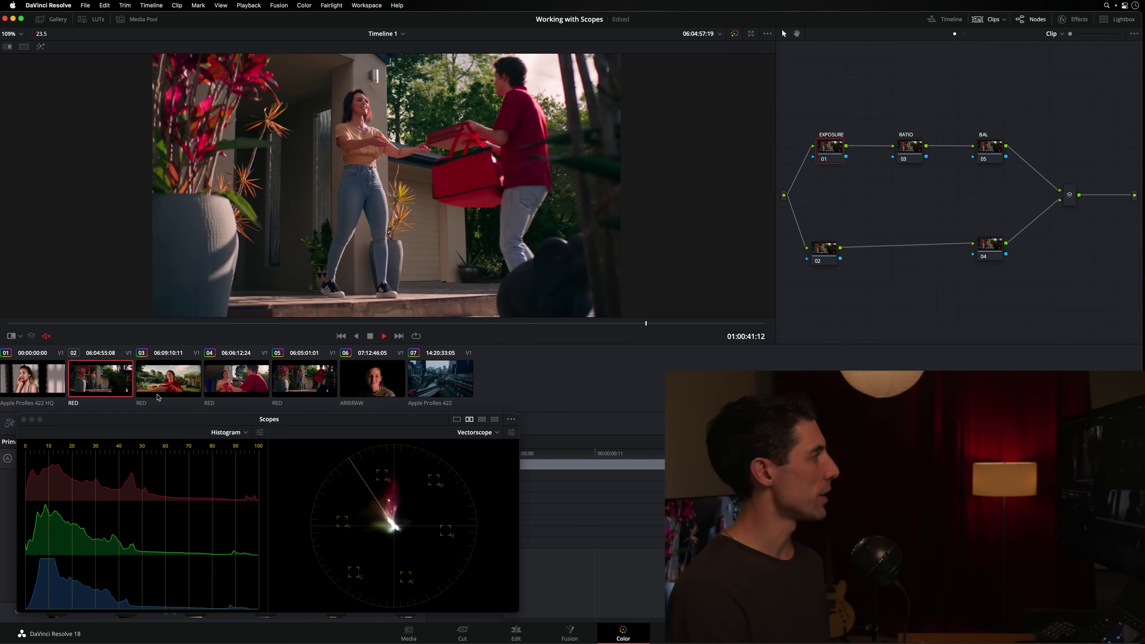
pyautogui.click(201, 380)
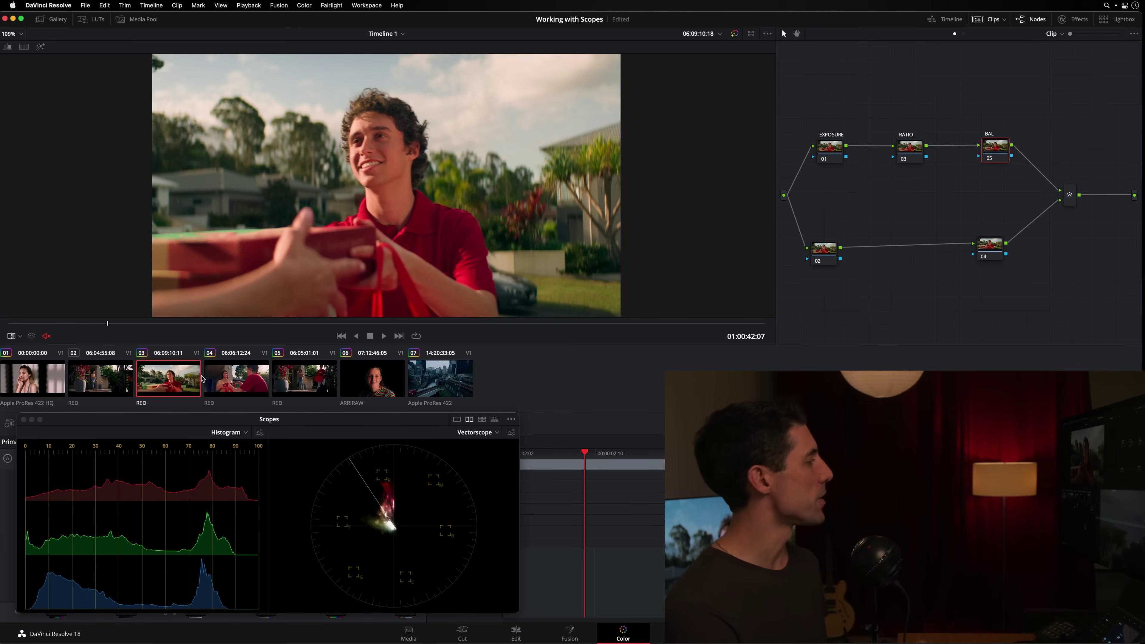
pyautogui.press('space')
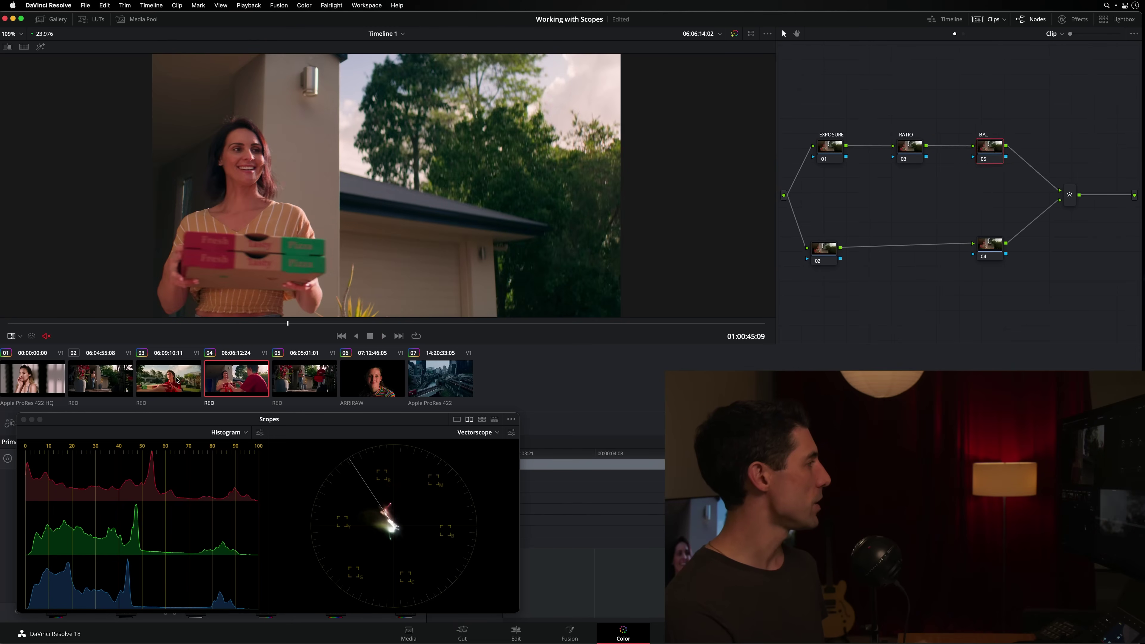
pyautogui.click(228, 378)
pyautogui.click(188, 378)
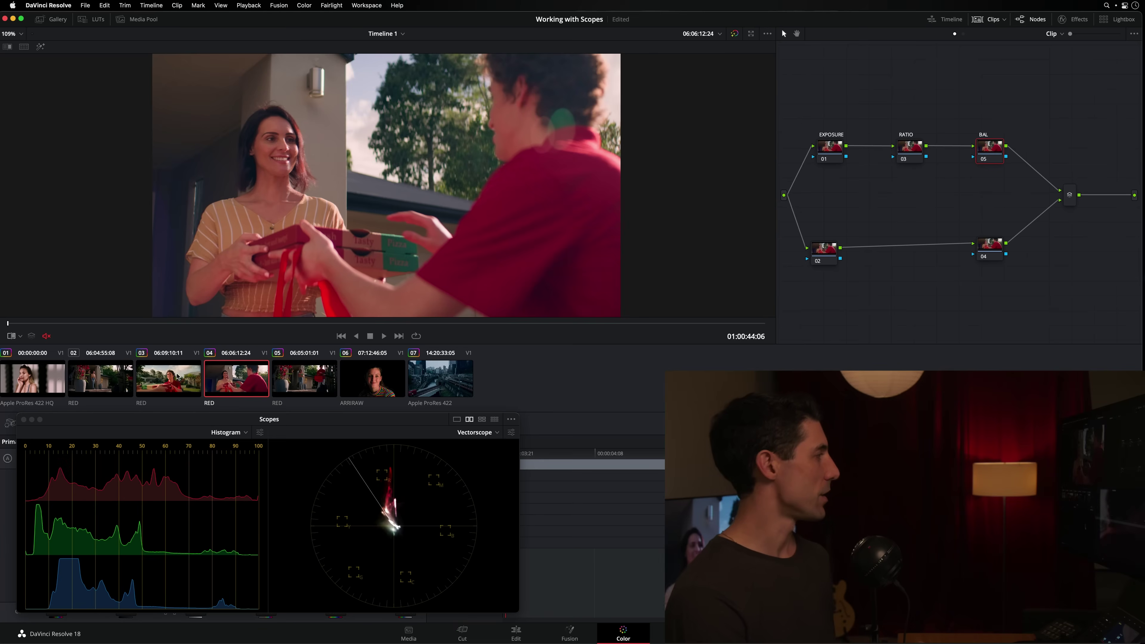
pyautogui.hotkey('ctrl', 'w')
pyautogui.hotkey('ctrl', 'w')
pyautogui.hotkey('ctrl', 'w')
pyautogui.hotkey('ctrl', 'w')
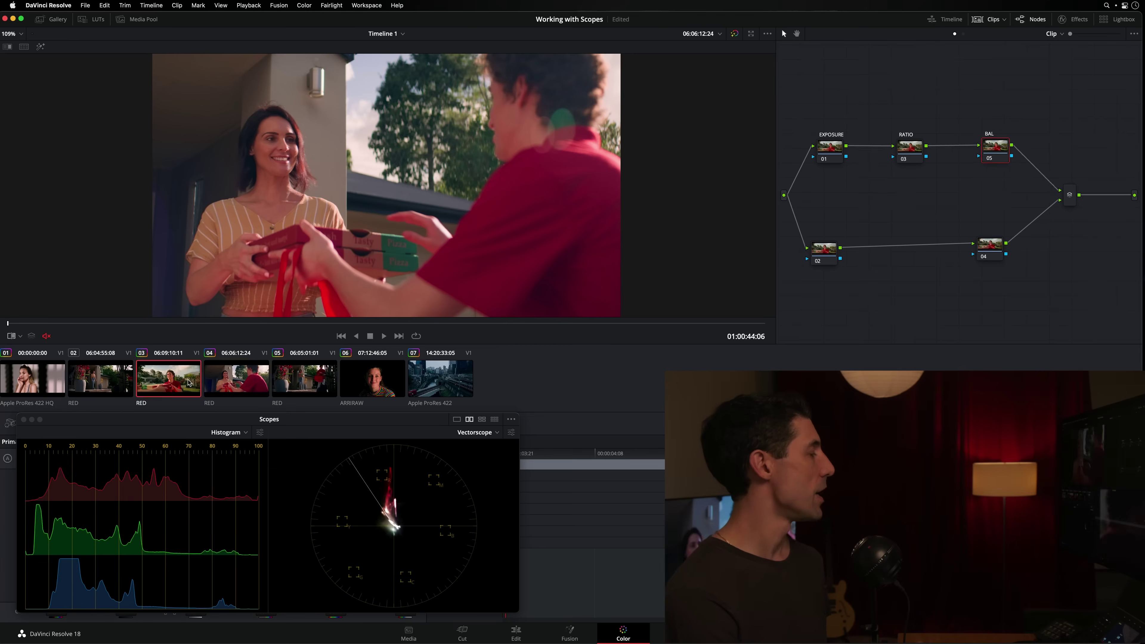
pyautogui.click(209, 382)
pyautogui.press('Up')
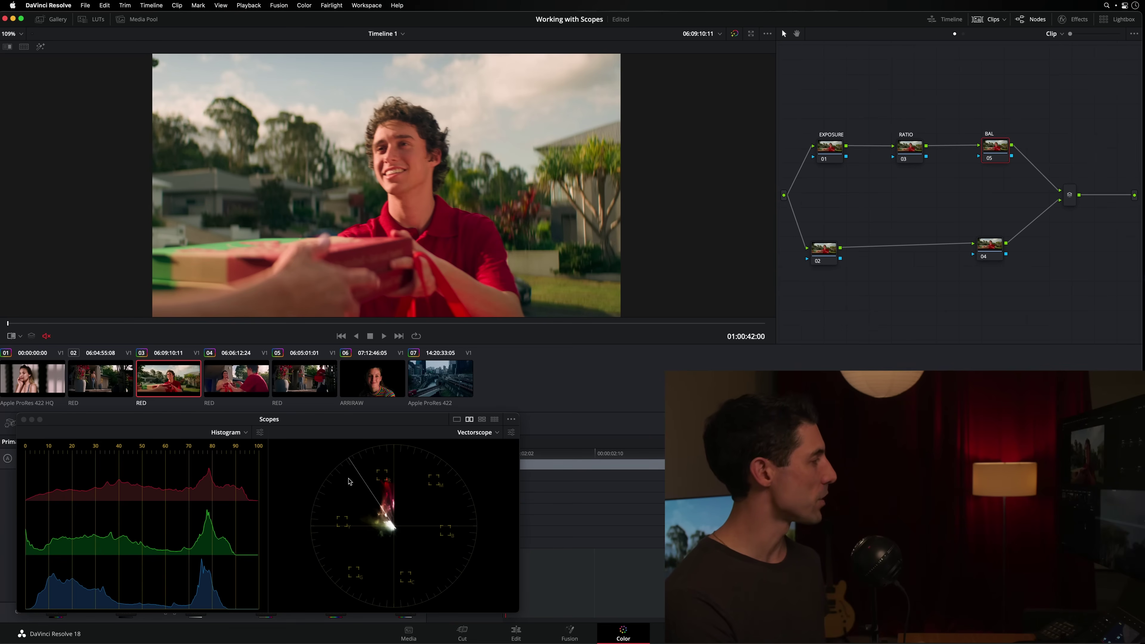
pyautogui.click(219, 374)
pyautogui.click(168, 382)
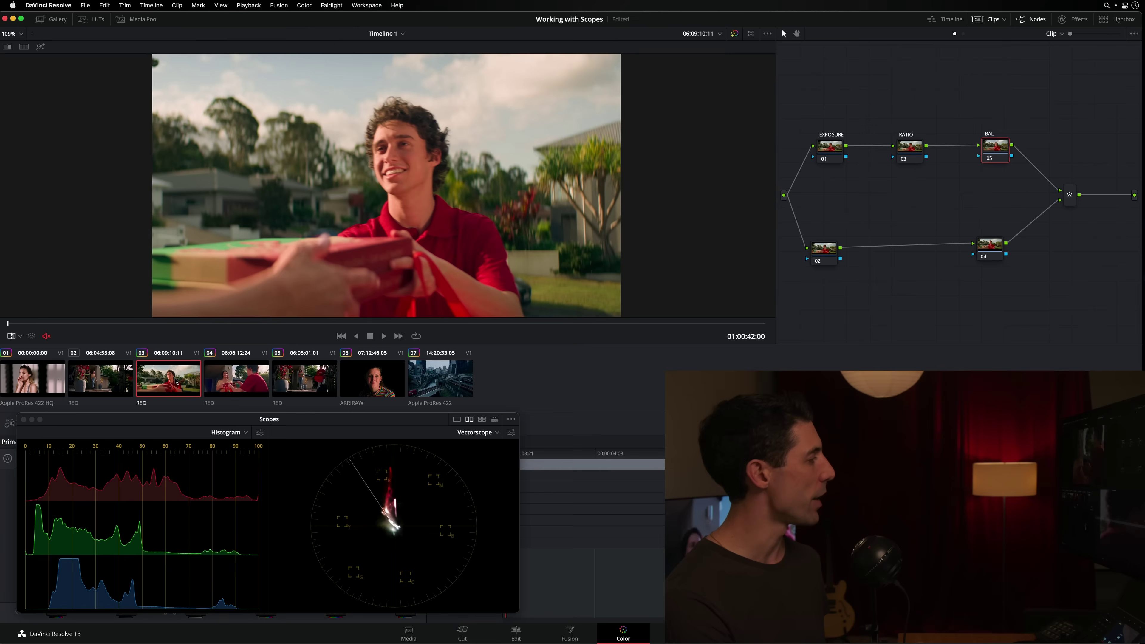
pyautogui.press('Down')
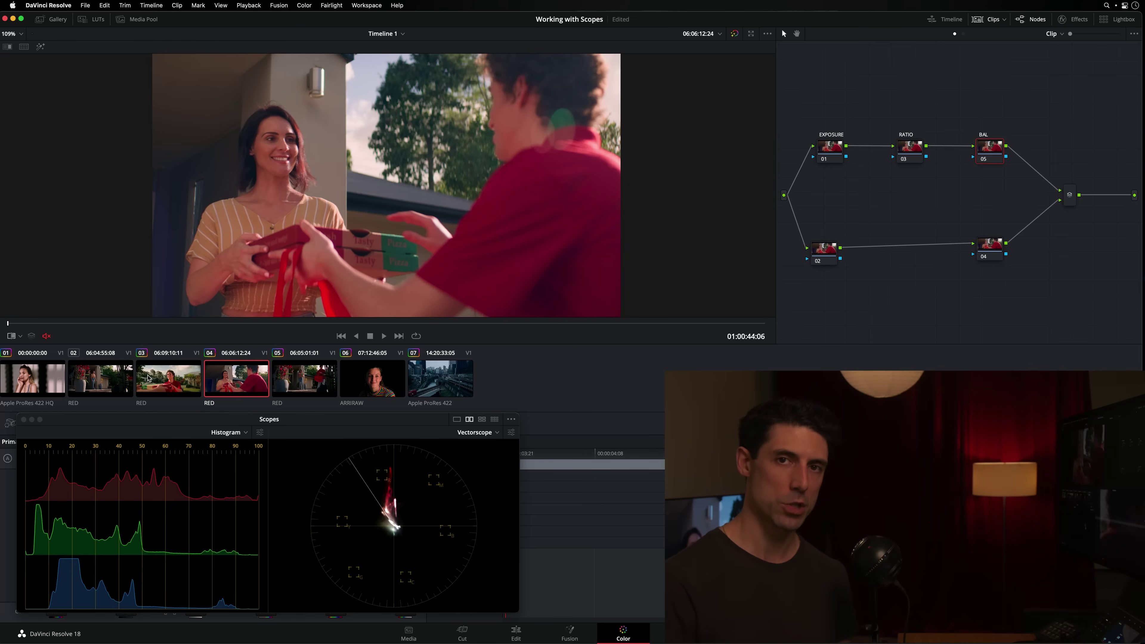
pyautogui.click(190, 379)
pyautogui.click(235, 386)
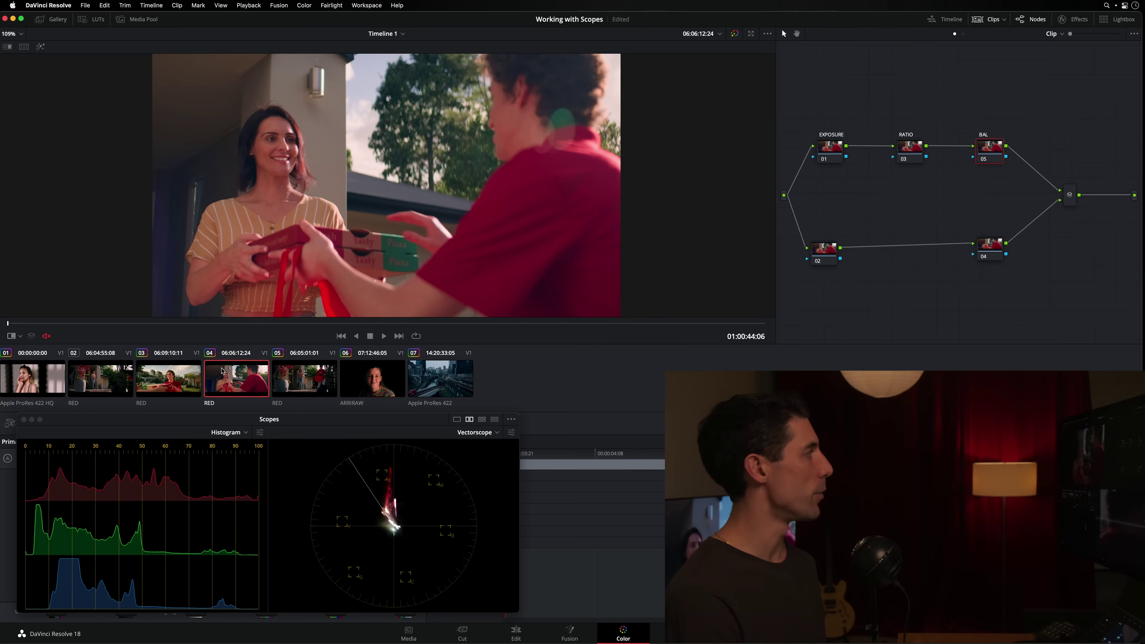
pyautogui.click(171, 374)
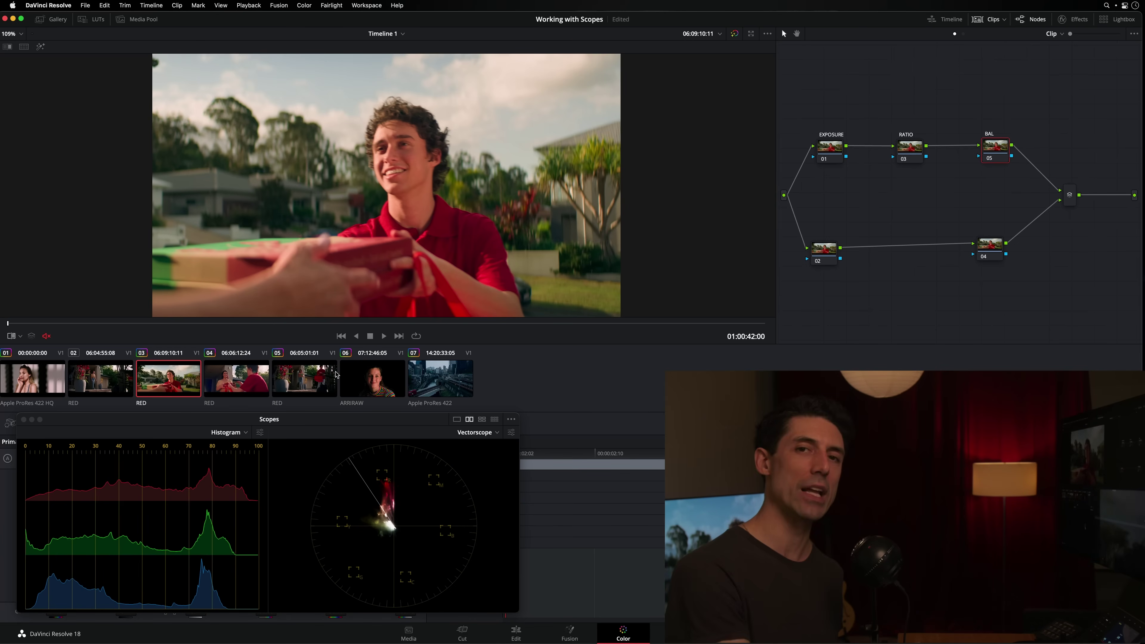
# Switch to clip 04 and repeatedly toggle its BAL node bypass with Cmd+D to compare.
pyautogui.click(244, 381)
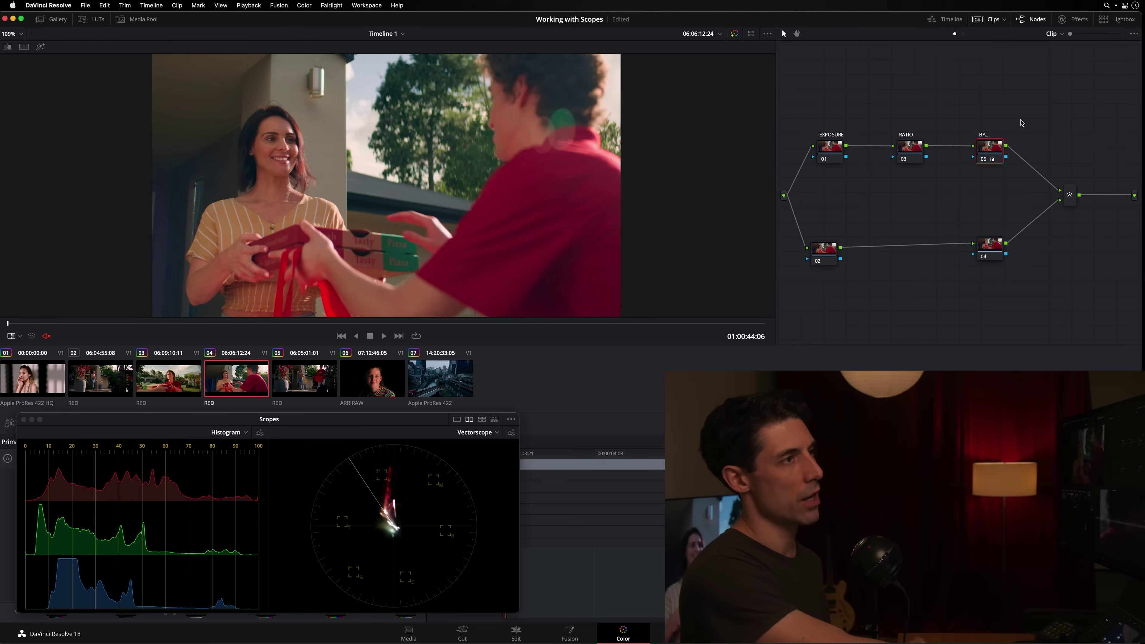
pyautogui.press('super+d')
pyautogui.press('super+d')
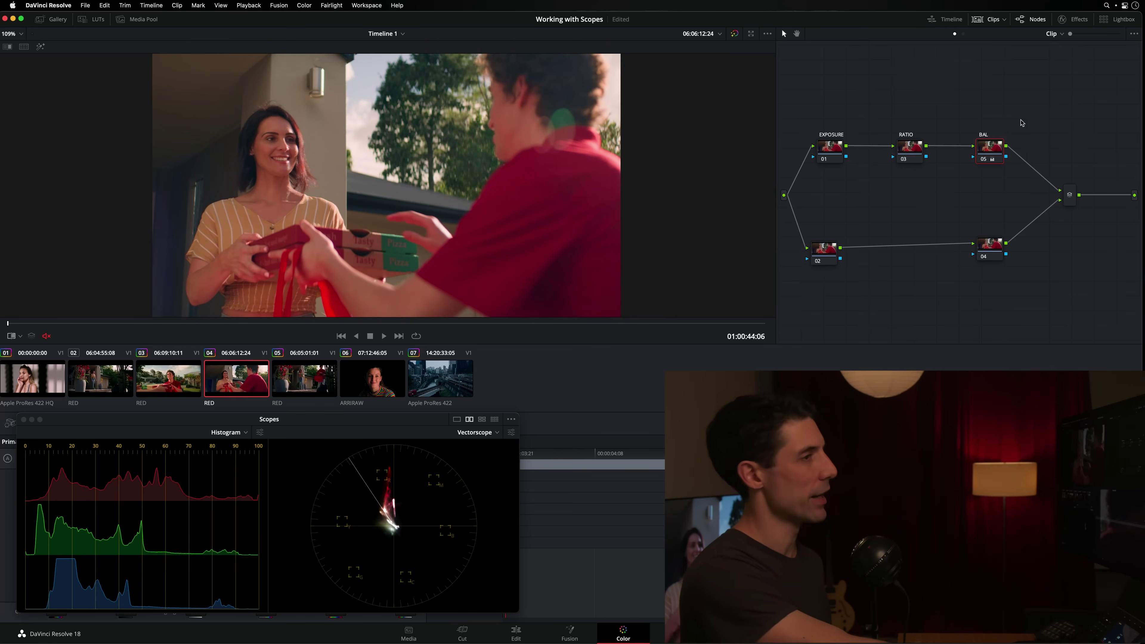
pyautogui.press('super+d')
pyautogui.press('super+d')
pyautogui.press('super+d')
pyautogui.press('super+d')
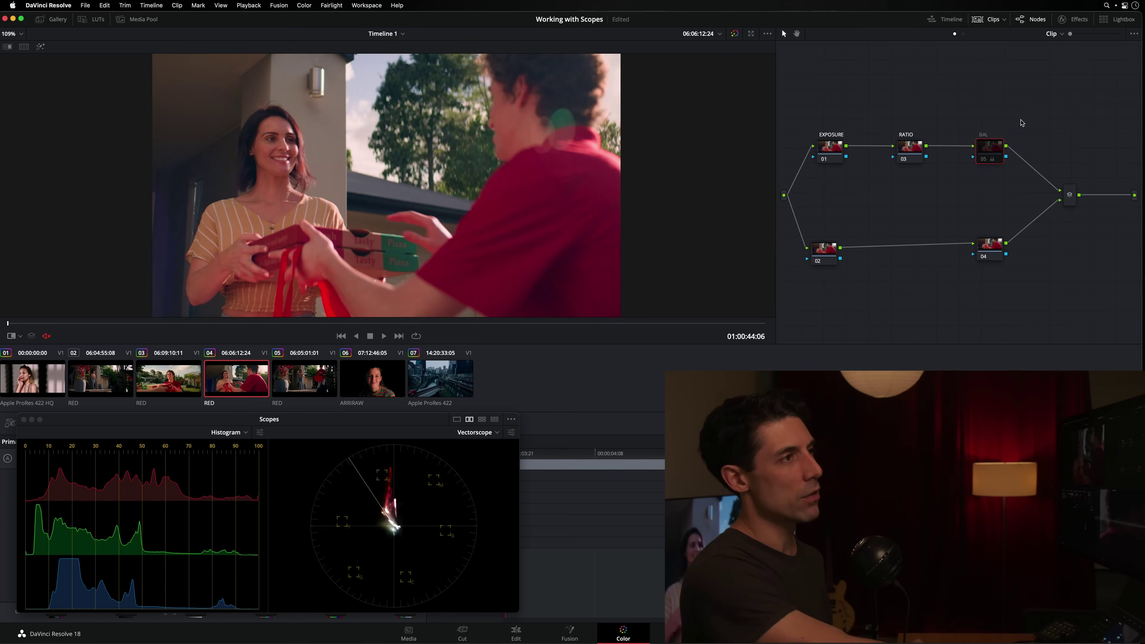
pyautogui.press('super+d')
pyautogui.press('super+d')
pyautogui.press('super+d')
pyautogui.press('super+d')
pyautogui.press('super+d')
pyautogui.press('super+d')
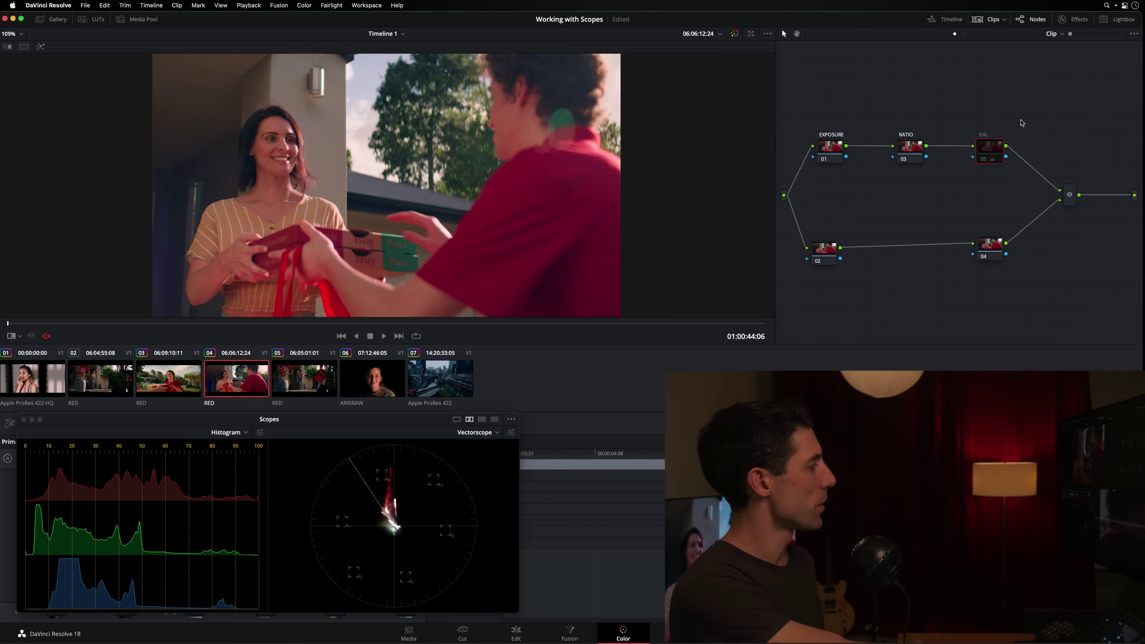
pyautogui.press('super+d')
pyautogui.press('super+d')
pyautogui.press('super+d')
pyautogui.press('super+d')
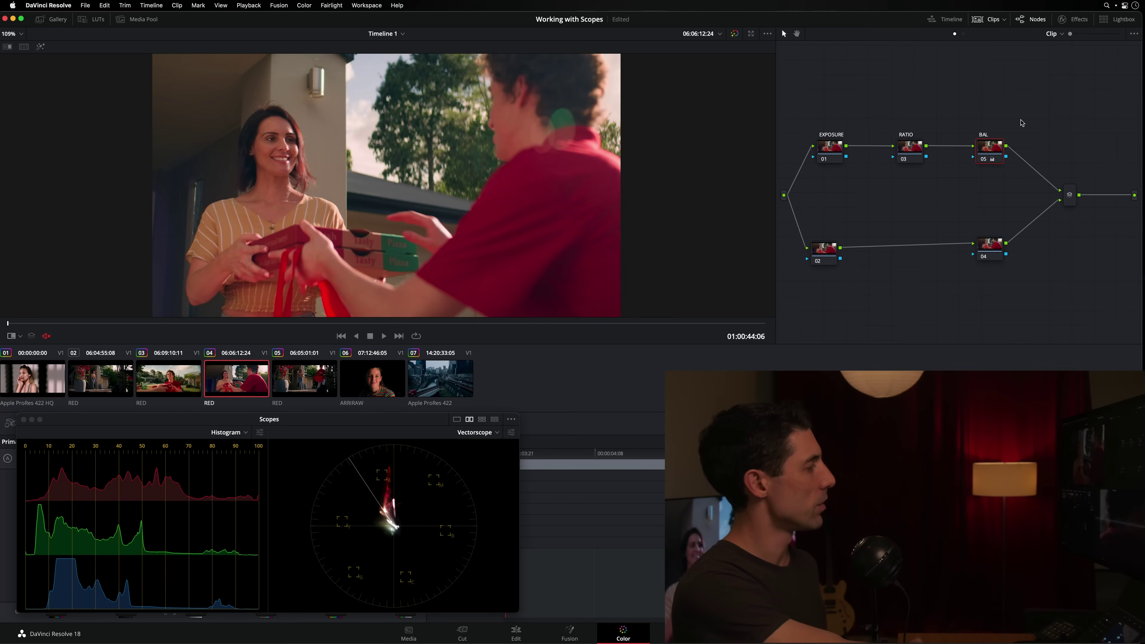
pyautogui.press('super+d')
pyautogui.press('super+d')
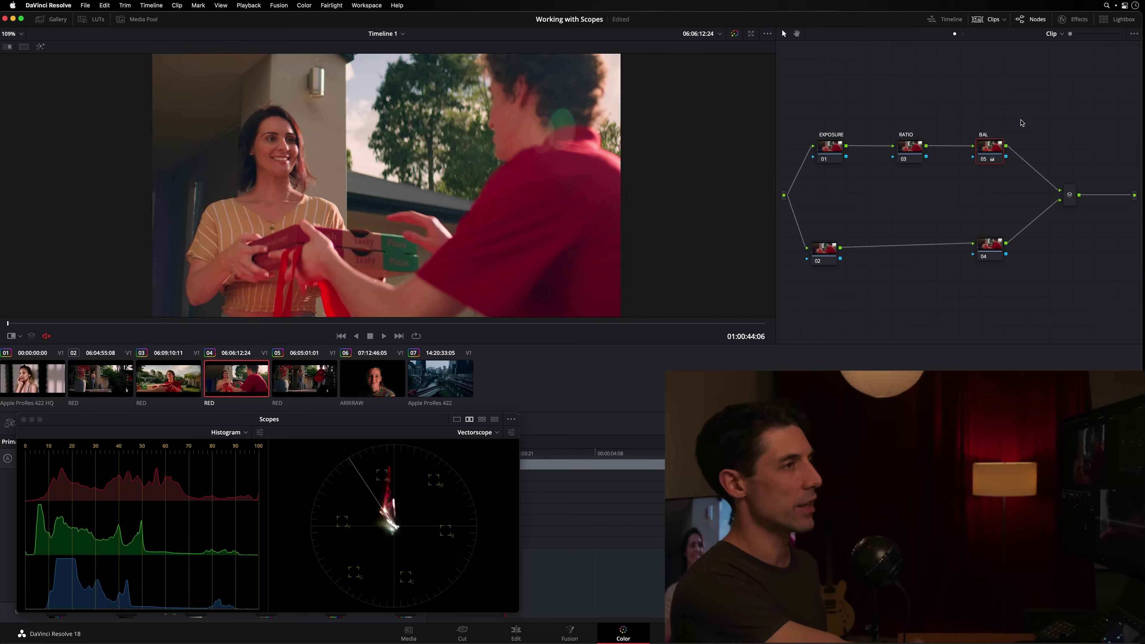
pyautogui.press('super+d')
pyautogui.press('super+d')
pyautogui.press('super+d')
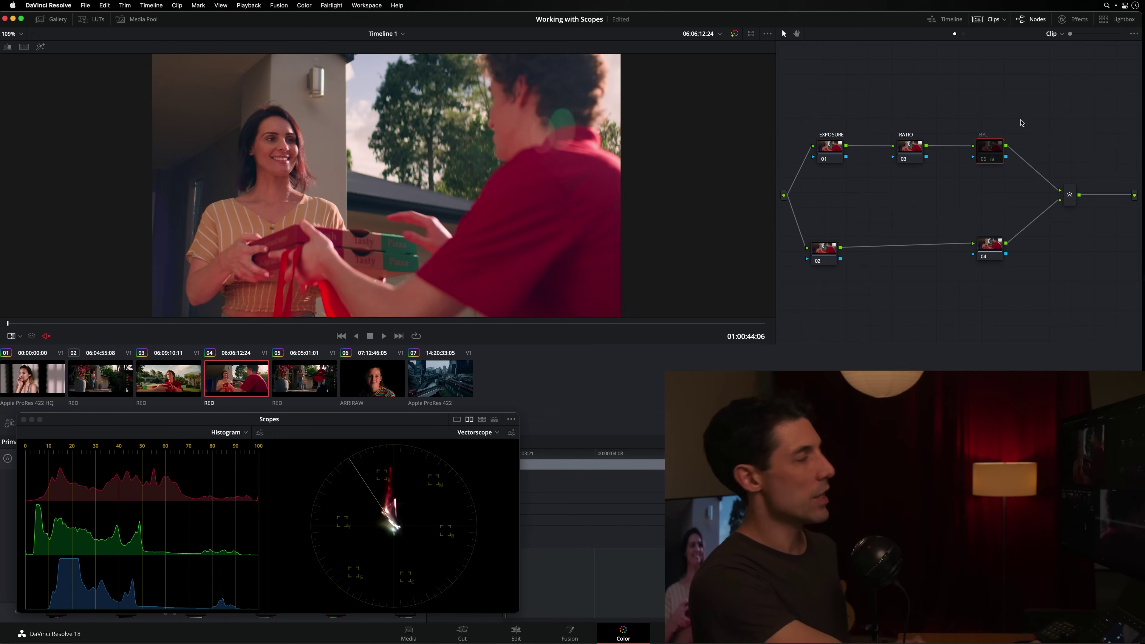
pyautogui.press('super+d')
pyautogui.press('super+d')
pyautogui.press('super+d')
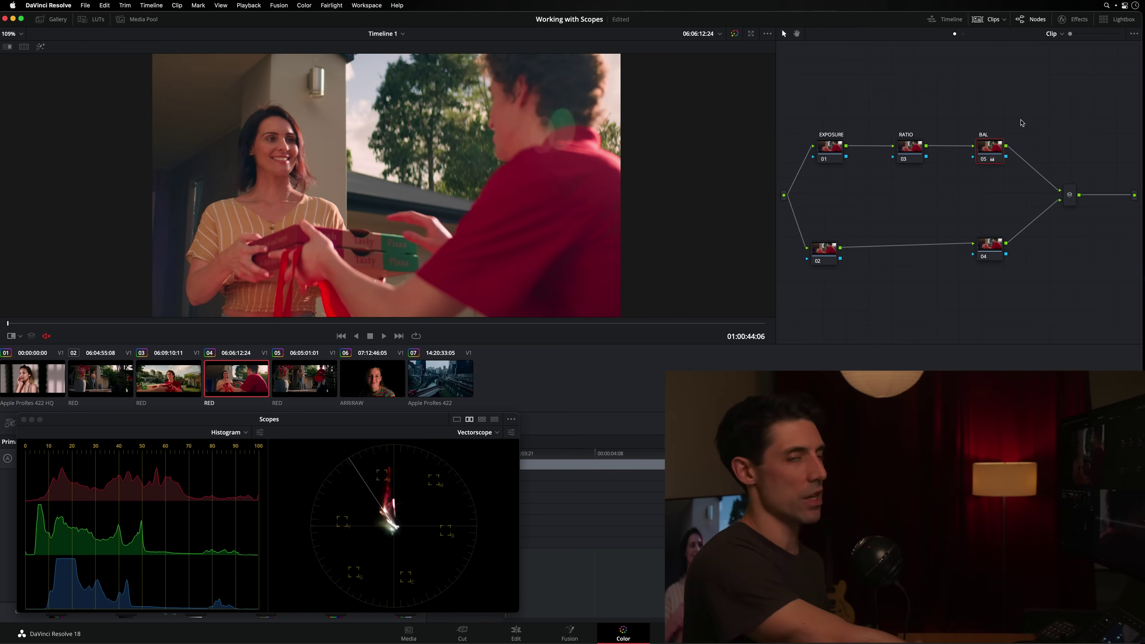
pyautogui.press('super+d')
pyautogui.press('super+d')
pyautogui.press('super+d')
pyautogui.press('super+d')
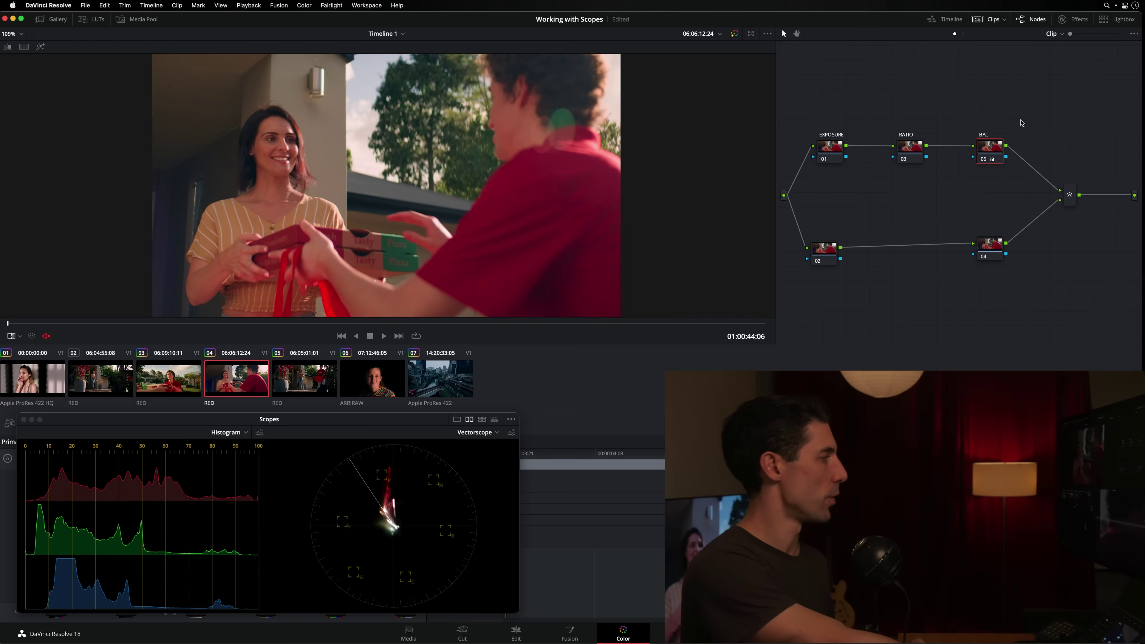
pyautogui.press('super+d')
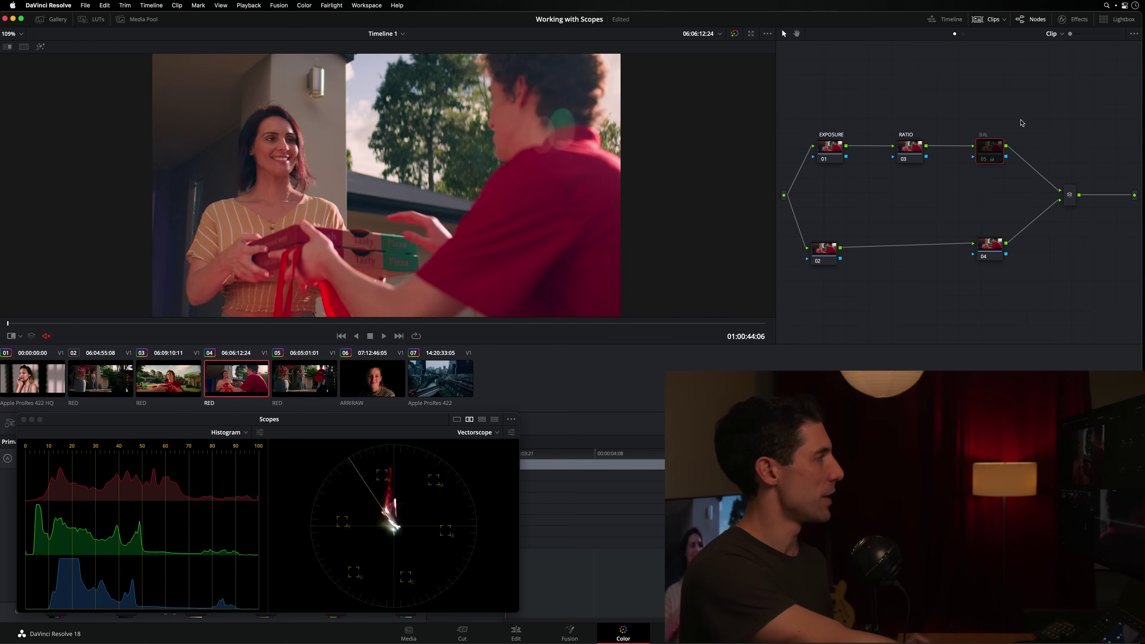
pyautogui.press('super+d')
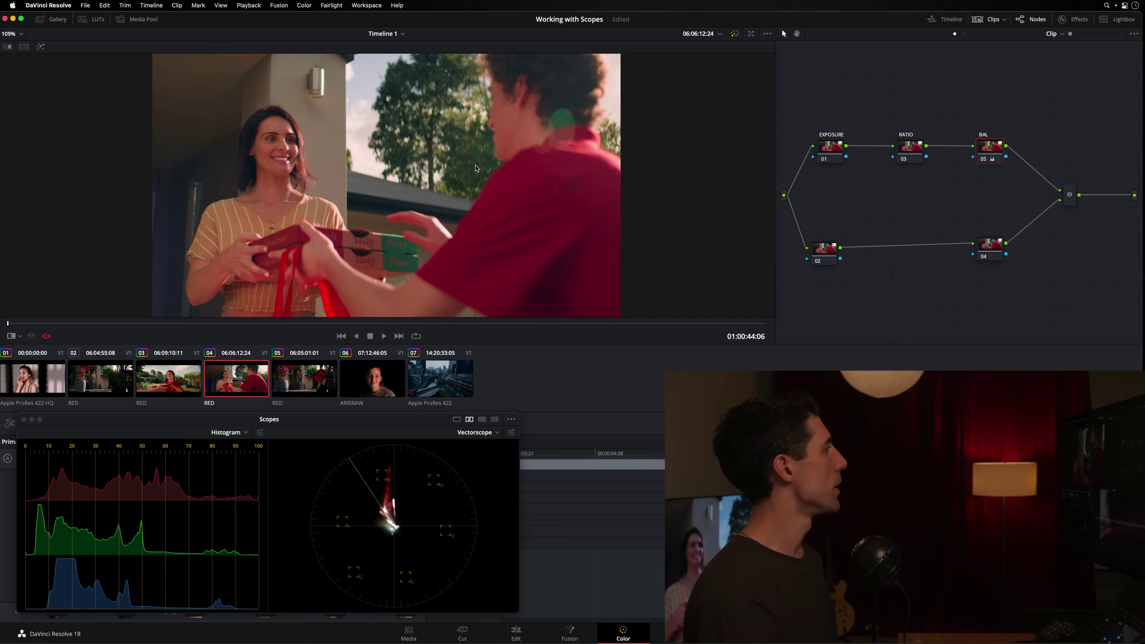
# Show clip 03 and wipe-compare it against the woman reference still, toggling it on and off.
pyautogui.click(169, 380)
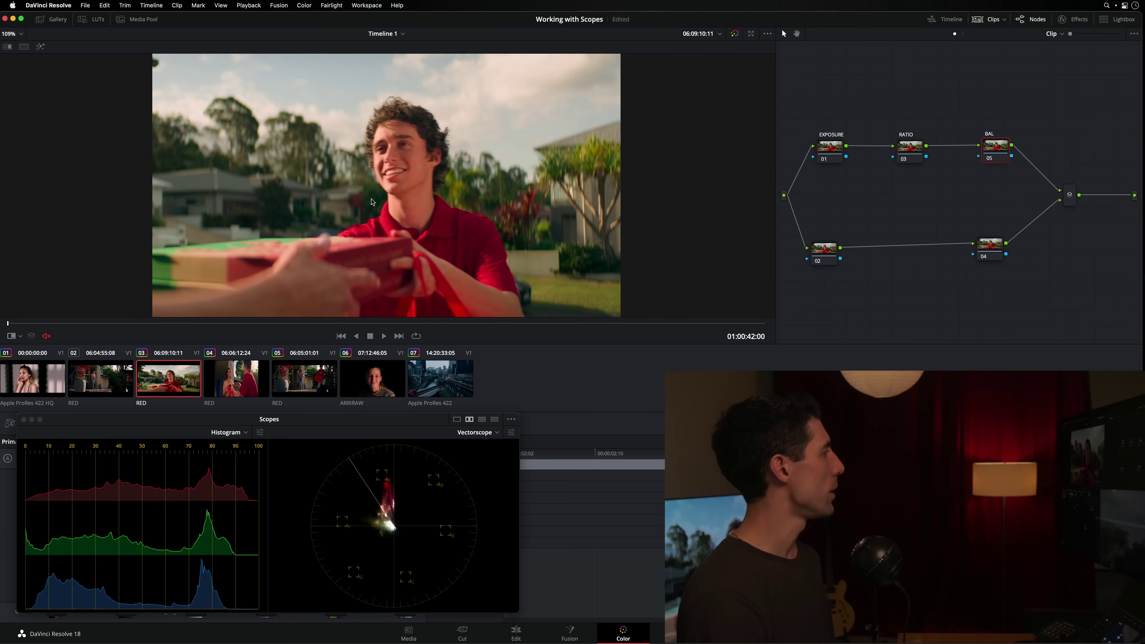
pyautogui.press('super+w')
pyautogui.hotkey('alt', 'w')
pyautogui.hotkey('alt', 'w')
pyautogui.hotkey('alt', 'w')
pyautogui.hotkey('alt', 'w')
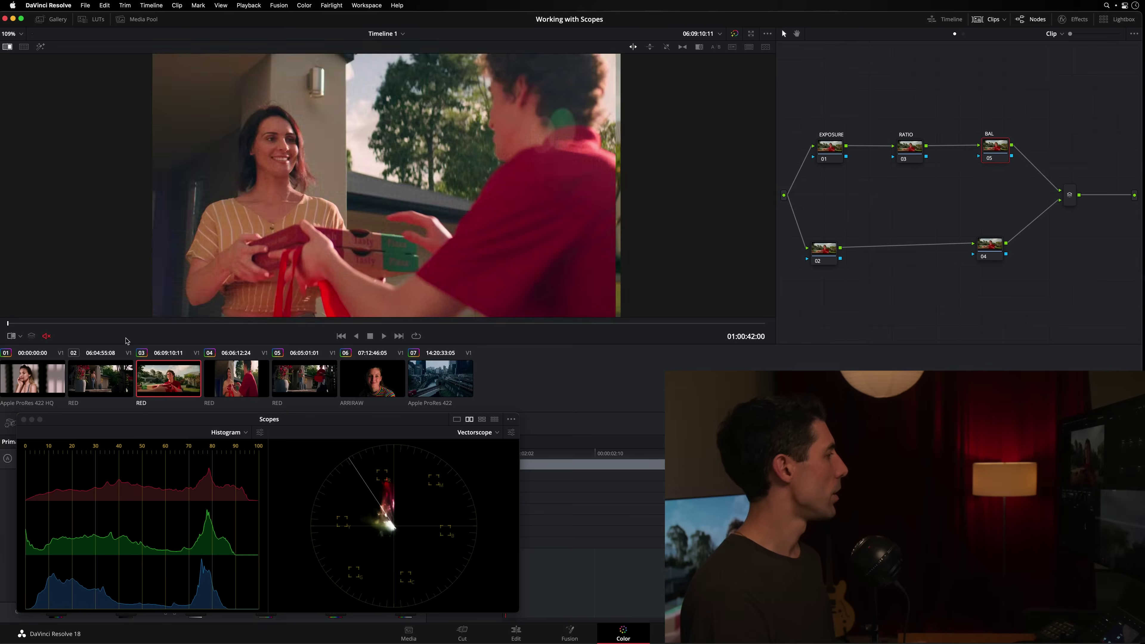
pyautogui.hotkey('alt', 'w')
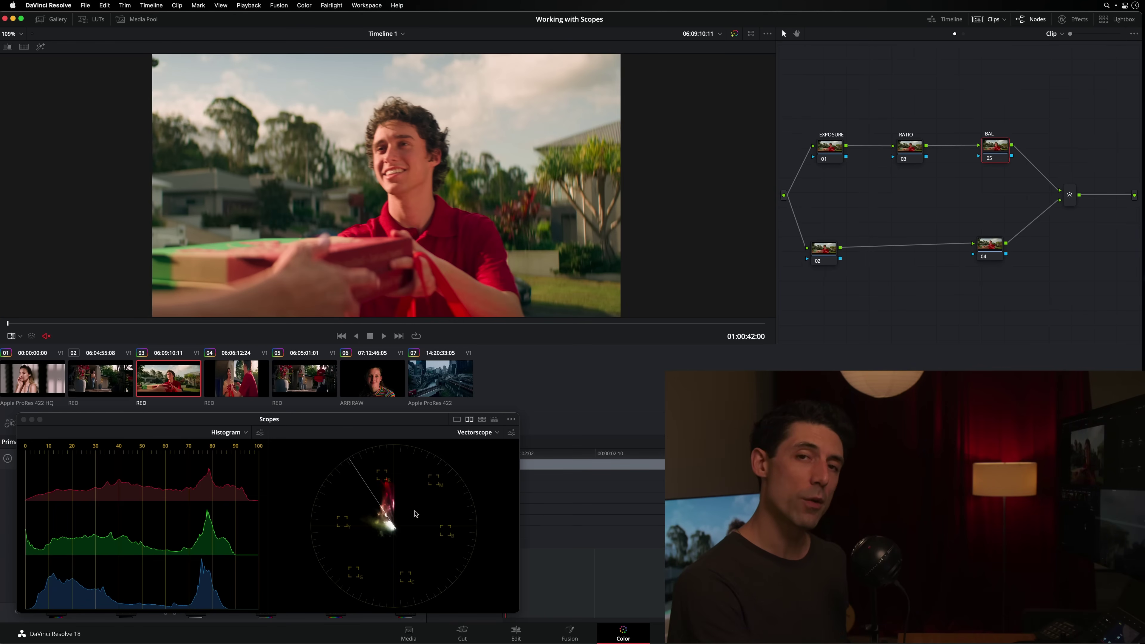
pyautogui.hotkey('alt', 'w')
pyautogui.hotkey('alt', 'w')
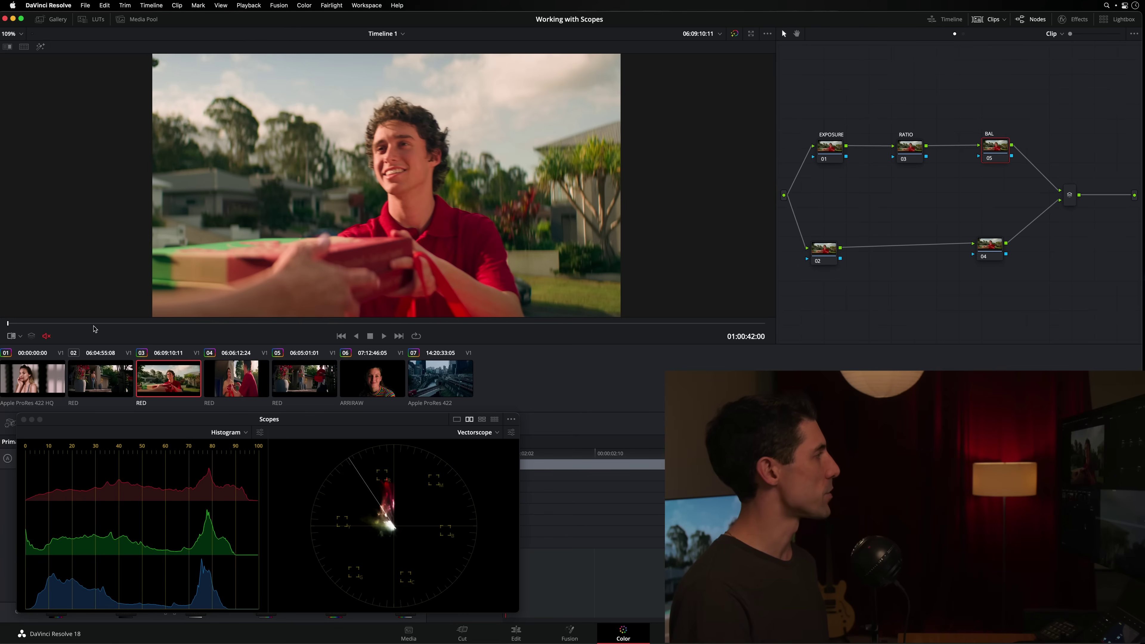
# Scrub clip 03 forward to source timecode 06:09:10:24.
pyautogui.moveTo(95, 329); pyautogui.dragTo(193, 323)
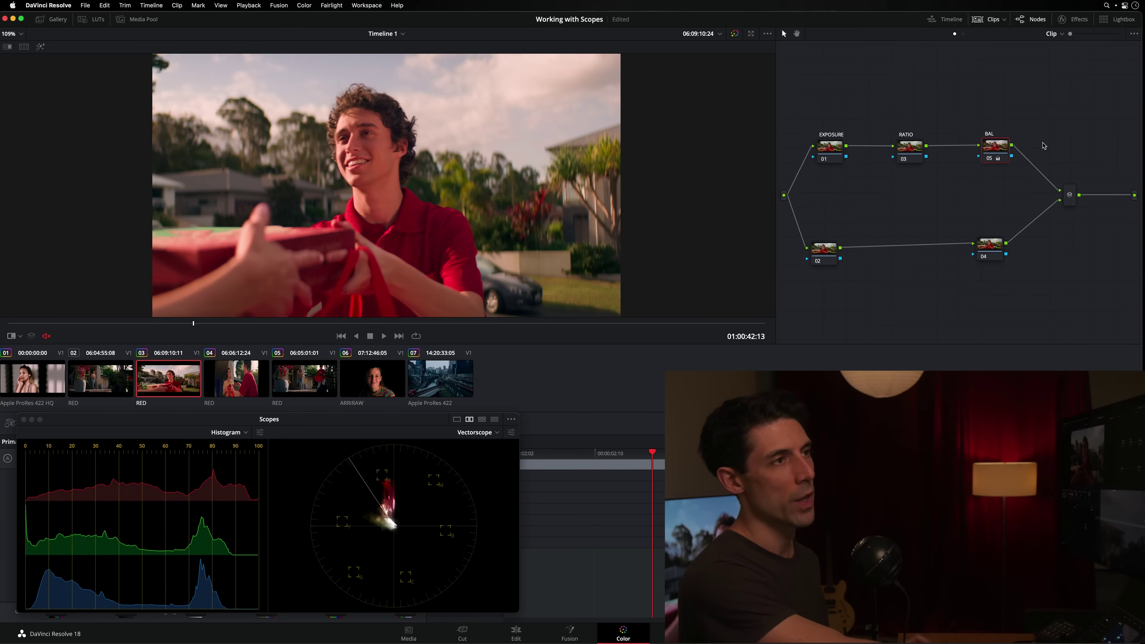
pyautogui.press('super+d')
pyautogui.press('super+d')
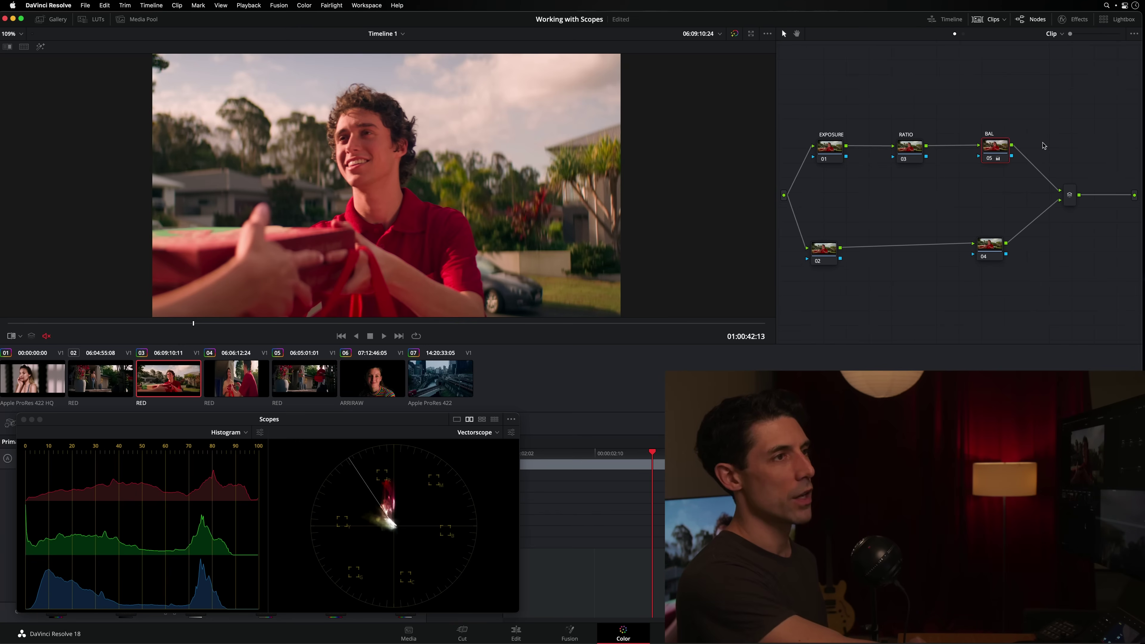
pyautogui.press('super+d')
pyautogui.press('super+d')
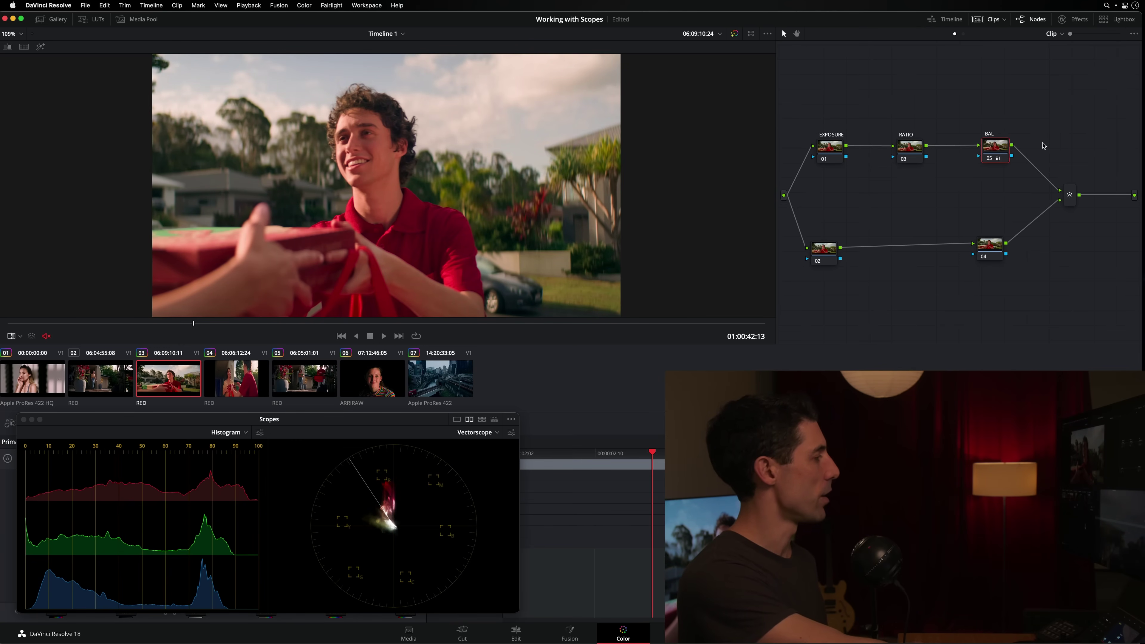
pyautogui.press('super+w')
pyautogui.press('super+w')
pyautogui.press('super+w')
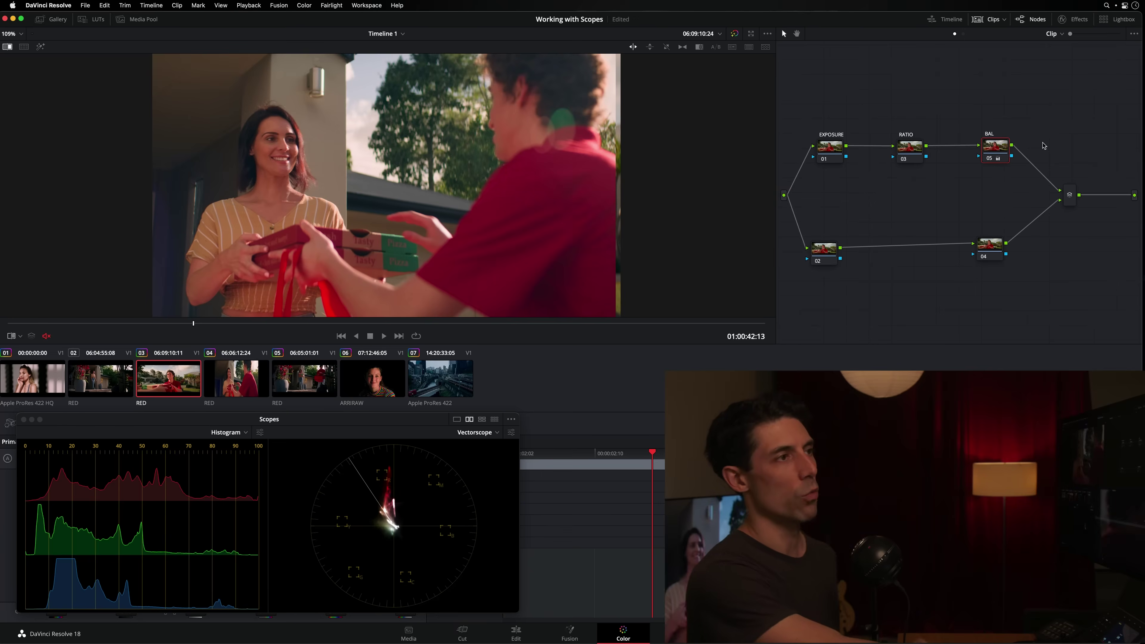
pyautogui.press('super+w')
pyautogui.press('super+w')
pyautogui.press('super+w')
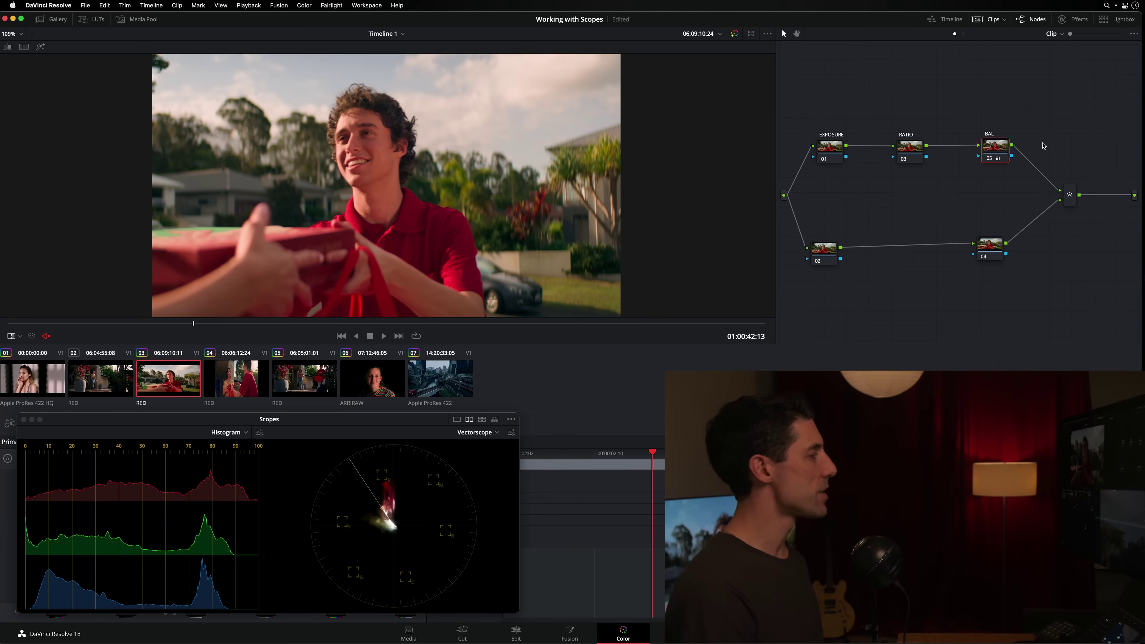
pyautogui.press('super+w')
pyautogui.press('super+w')
pyautogui.press('super+w')
pyautogui.press('super+w')
pyautogui.press('super+w')
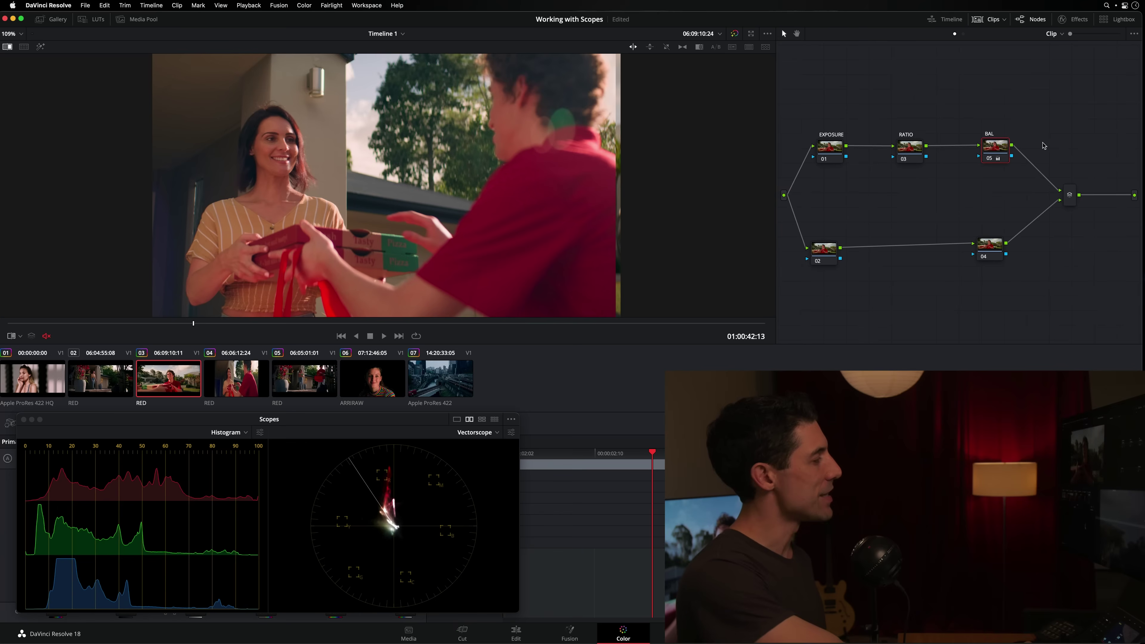
pyautogui.press('super+w')
pyautogui.press('super+w')
pyautogui.press('super+w')
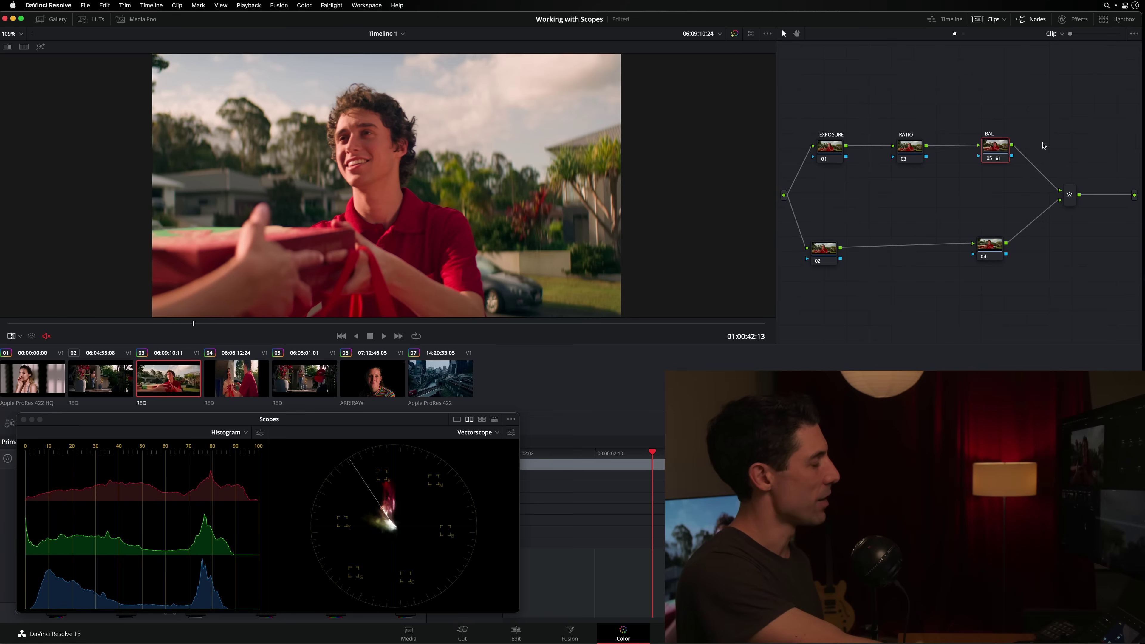
pyautogui.press('super+w')
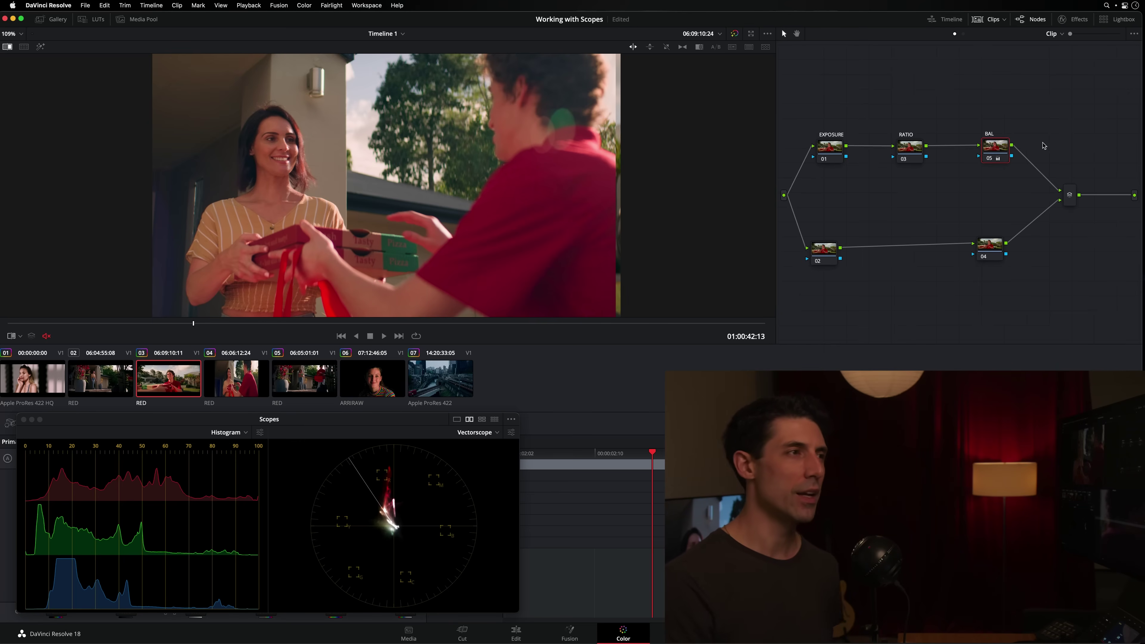
pyautogui.press('super+w')
pyautogui.press('super+w')
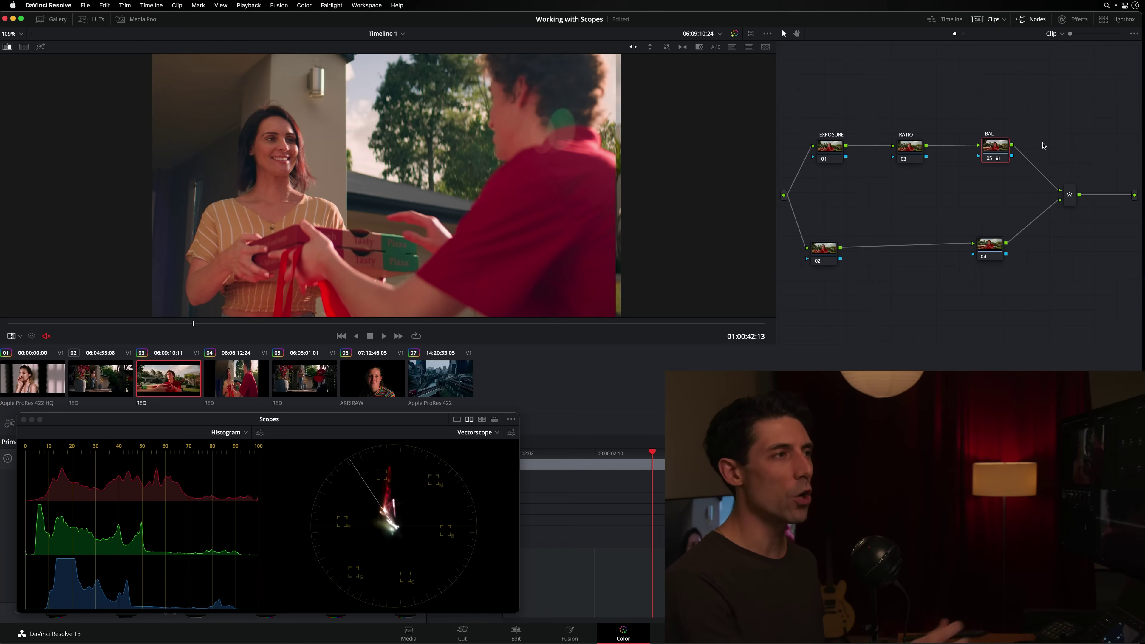
pyautogui.press('super+w')
pyautogui.press('super+w')
pyautogui.press('super+w')
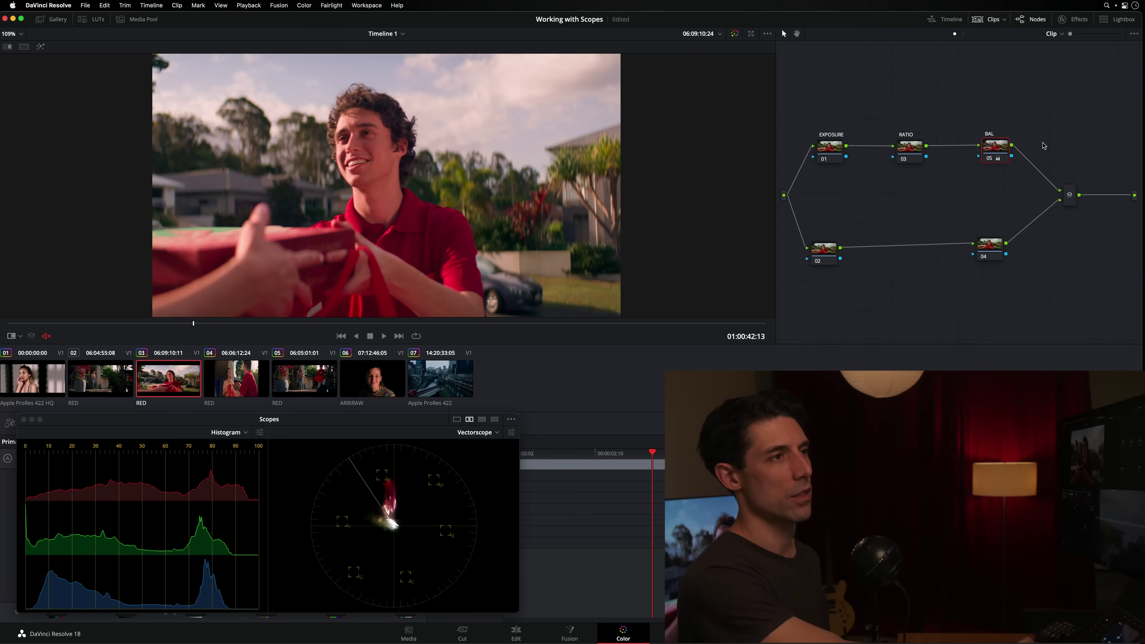
pyautogui.press('Down')
pyautogui.press('Up')
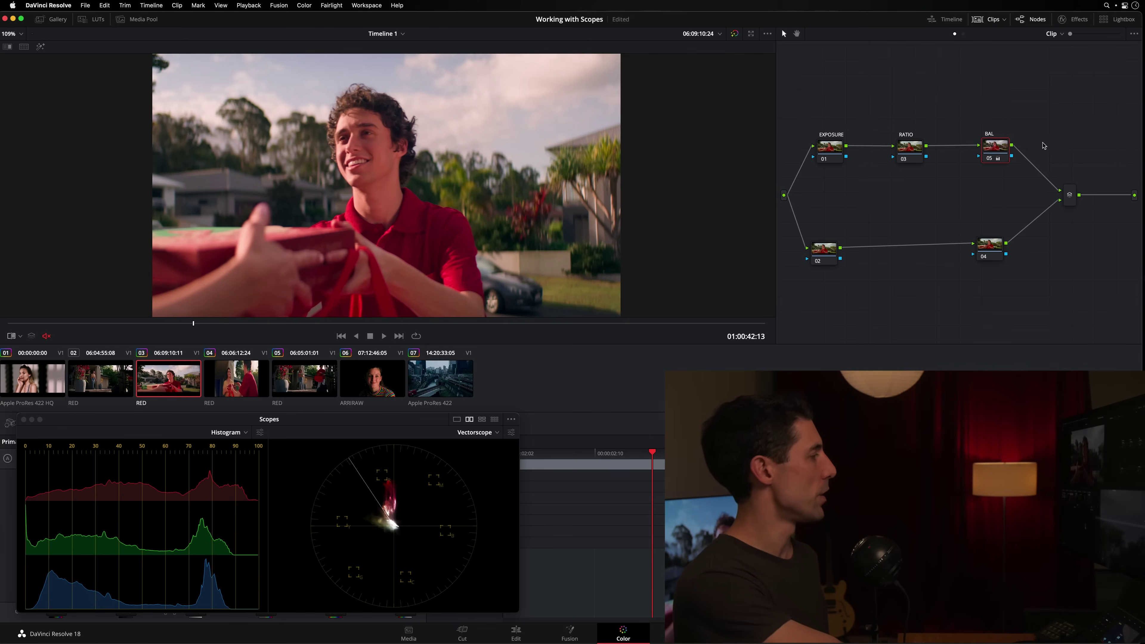
pyautogui.press('Down')
pyautogui.press('Up')
pyautogui.press('Down')
pyautogui.press('Up')
pyautogui.press('Down')
pyautogui.press('Up')
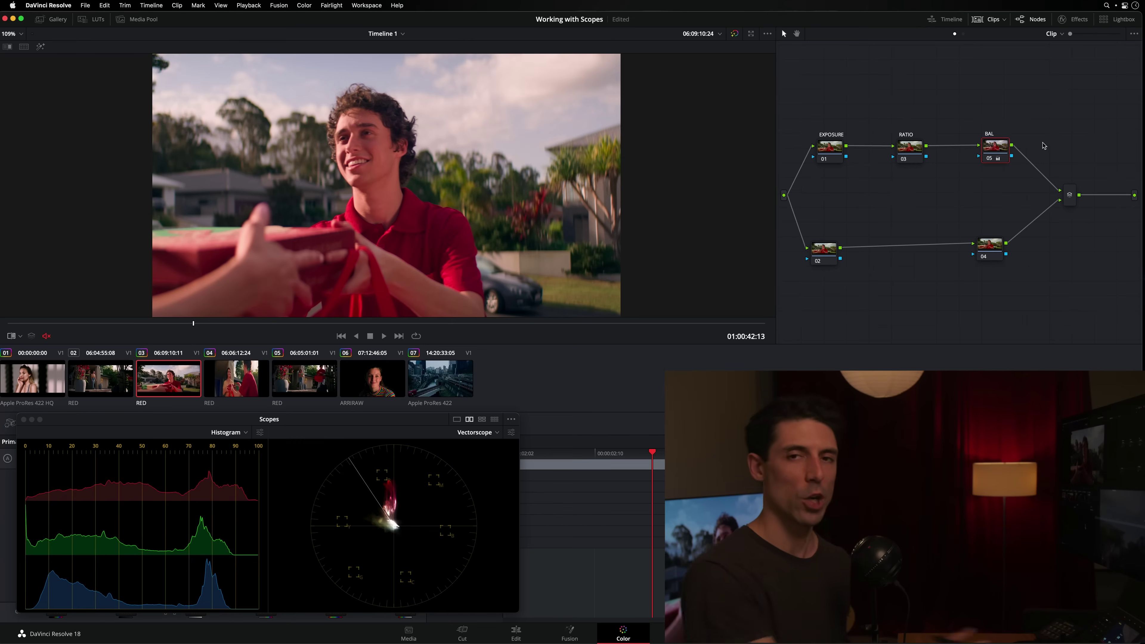
pyautogui.press('Down')
pyautogui.press('Up')
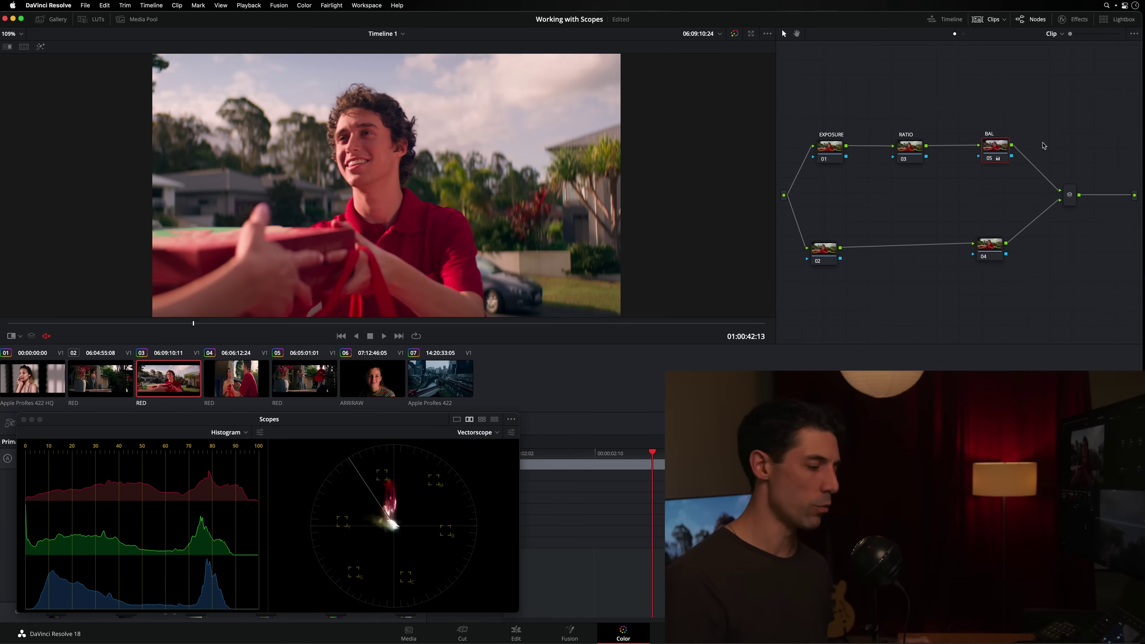
pyautogui.press('Down')
pyautogui.press('Up')
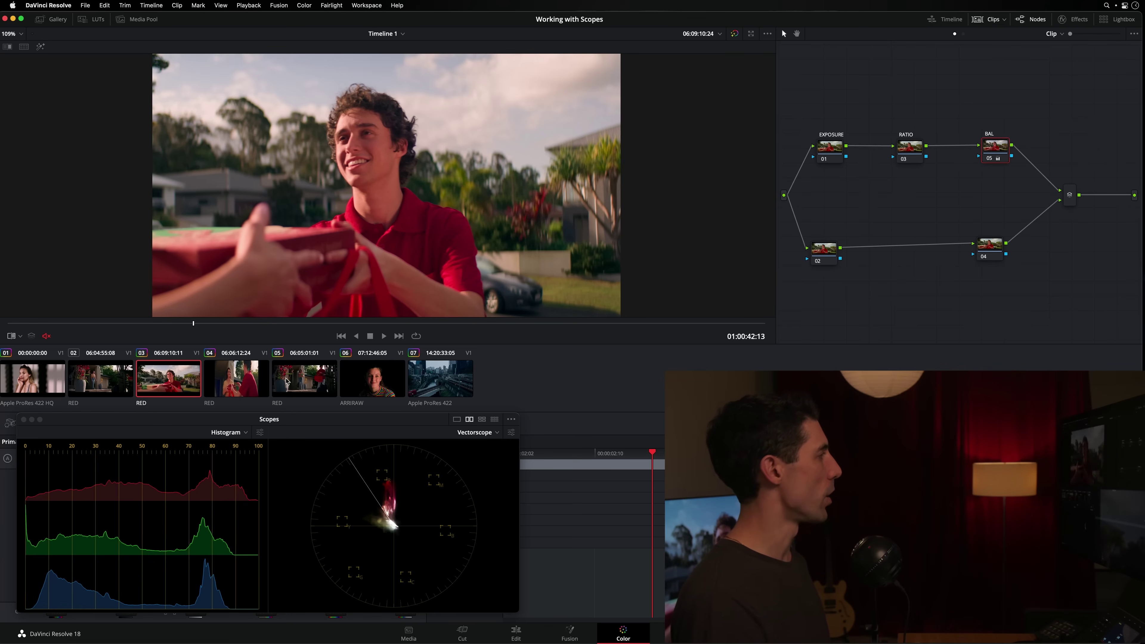
# Open clip 05, the porch shot, and scrub to a different frame.
pyautogui.click(288, 381)
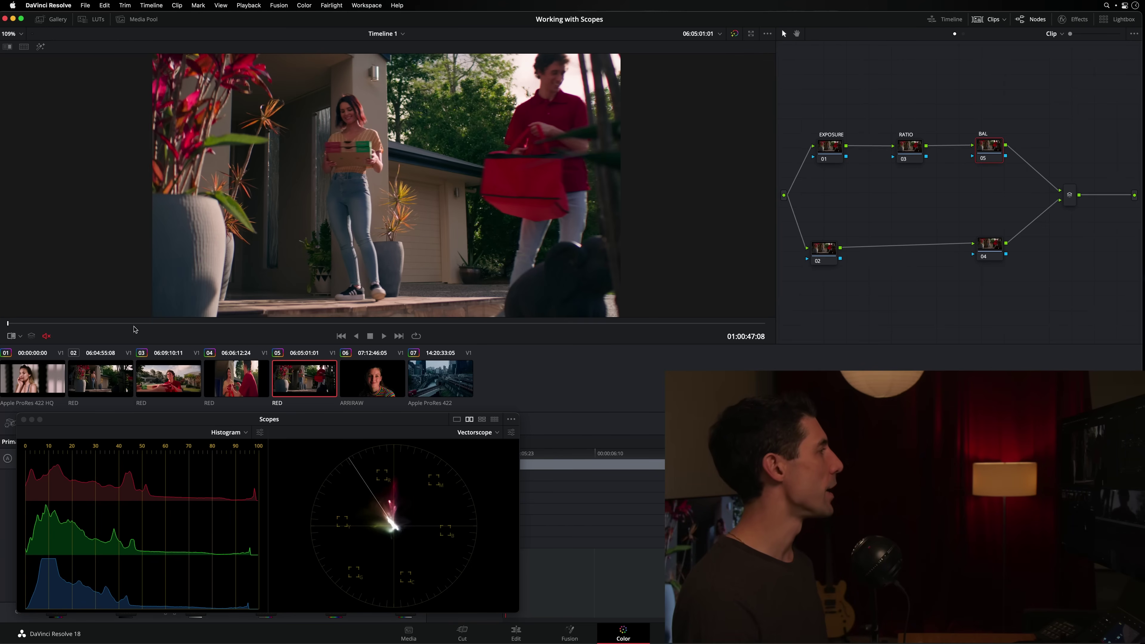
pyautogui.moveTo(135, 323); pyautogui.dragTo(62, 324)
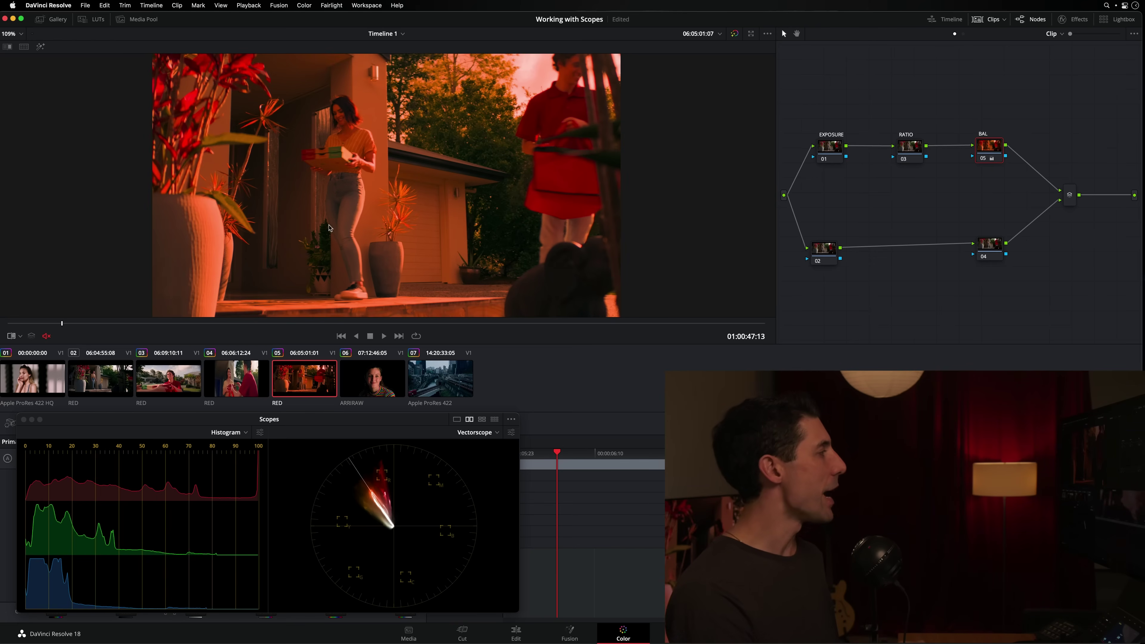
pyautogui.hotkey('shift', 'Home')
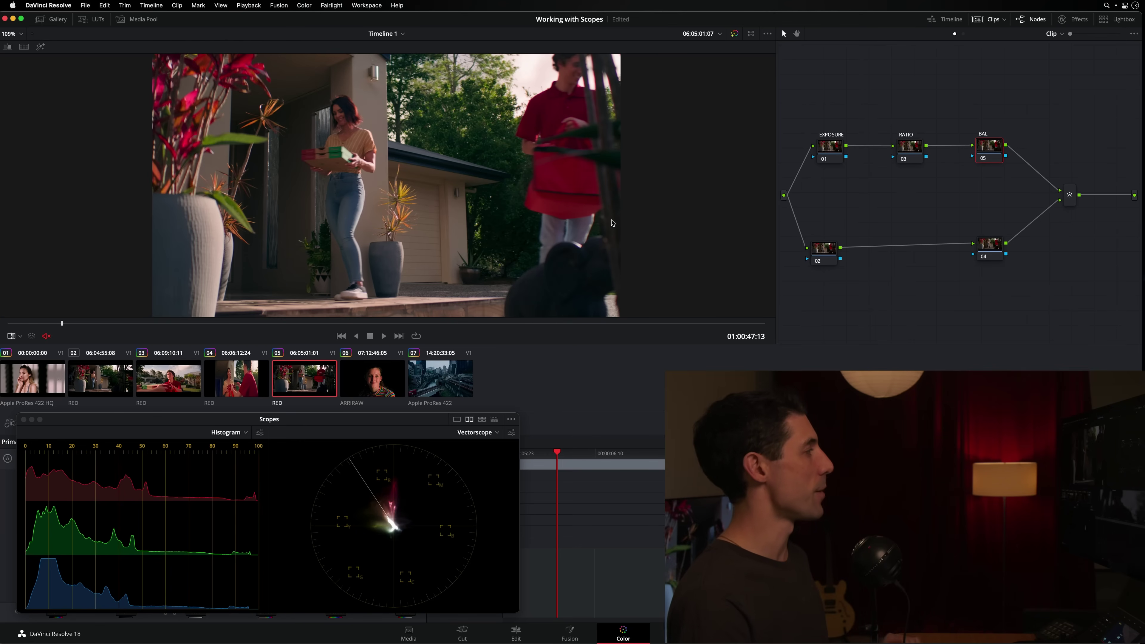
# Open the ARRIRAW portrait clip 06 and select its ADJ X node, nudging it slightly left.
pyautogui.click(380, 378)
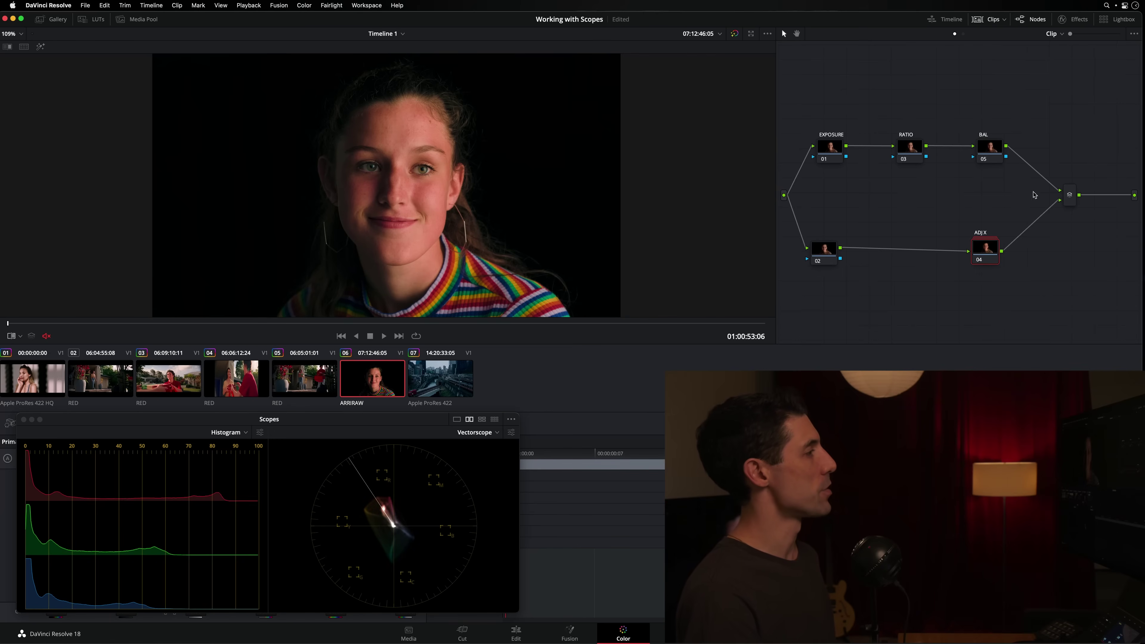
pyautogui.moveTo(983, 256); pyautogui.dragTo(985, 254)
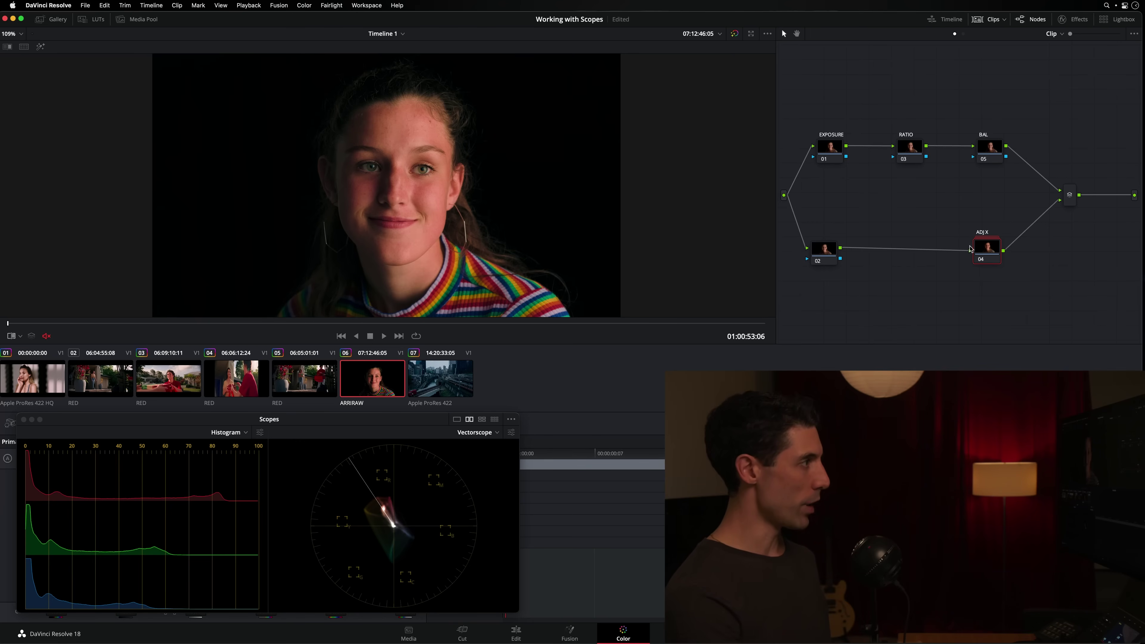
pyautogui.moveTo(987, 249); pyautogui.dragTo(983, 249)
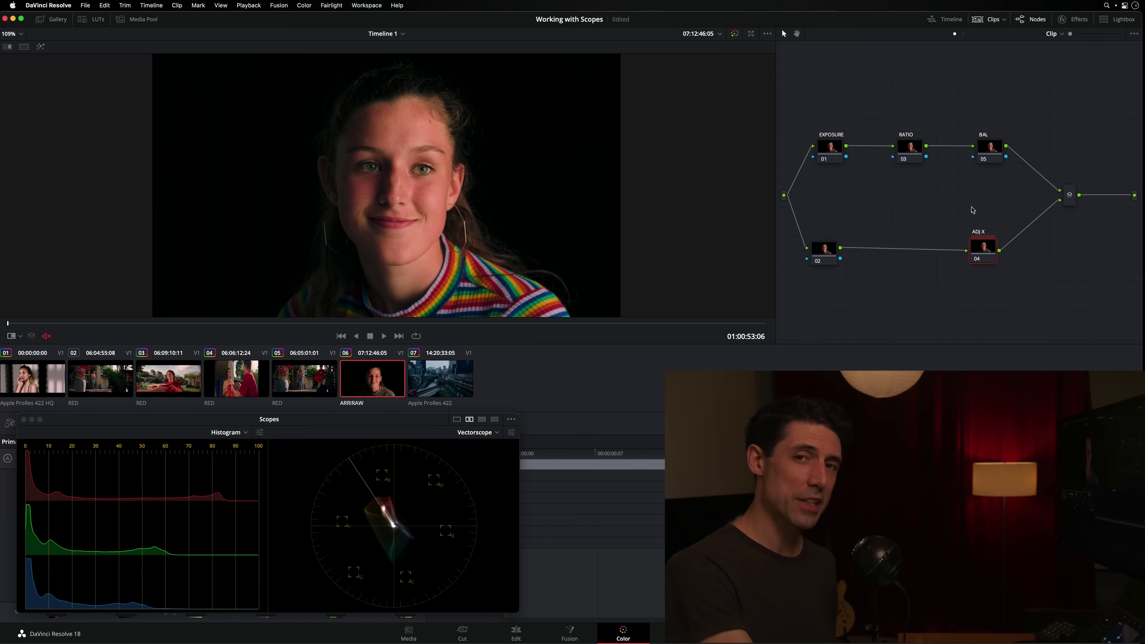
# Toggle ADJ X off and on repeatedly against the vectorscope, leaving it enabled.
pyautogui.press('super+d')
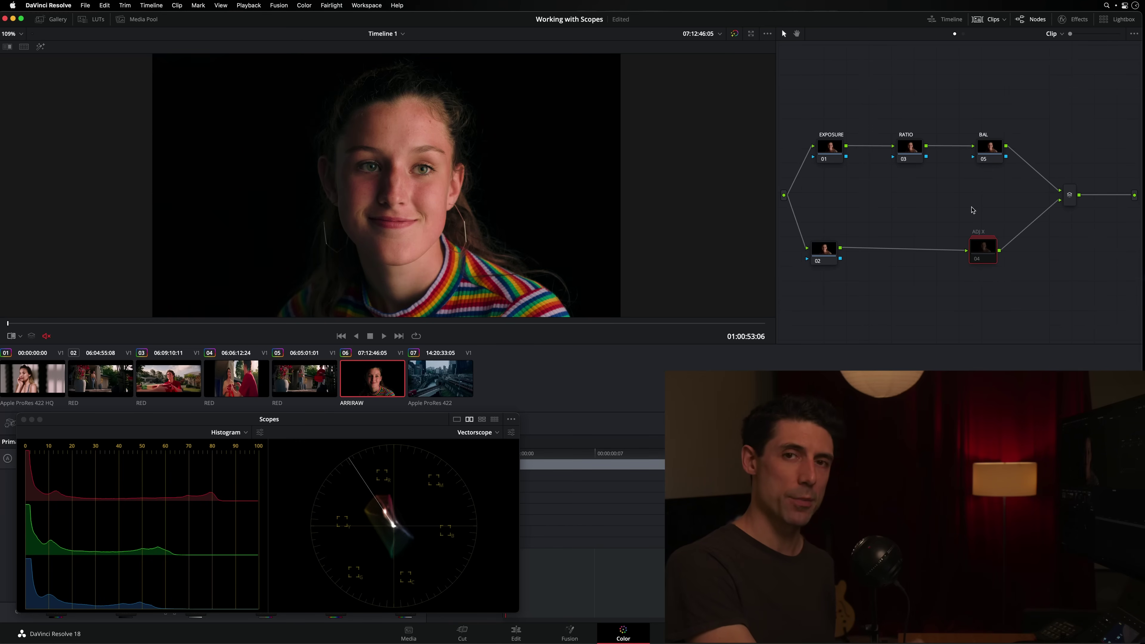
pyautogui.press('super+d')
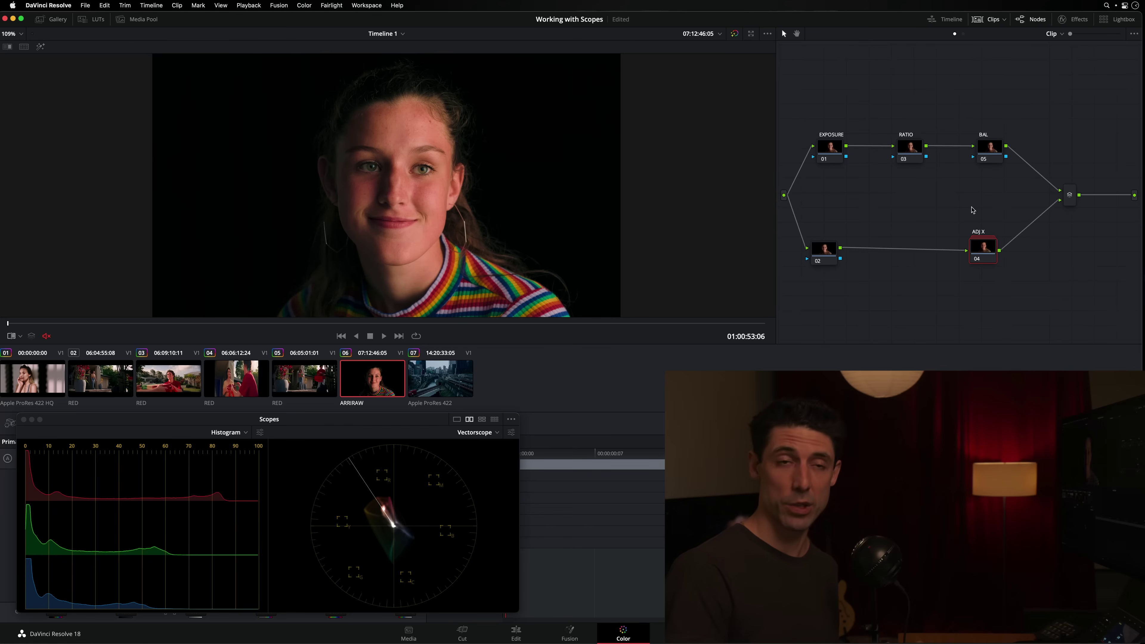
pyautogui.press('super+d')
pyautogui.press('super+d')
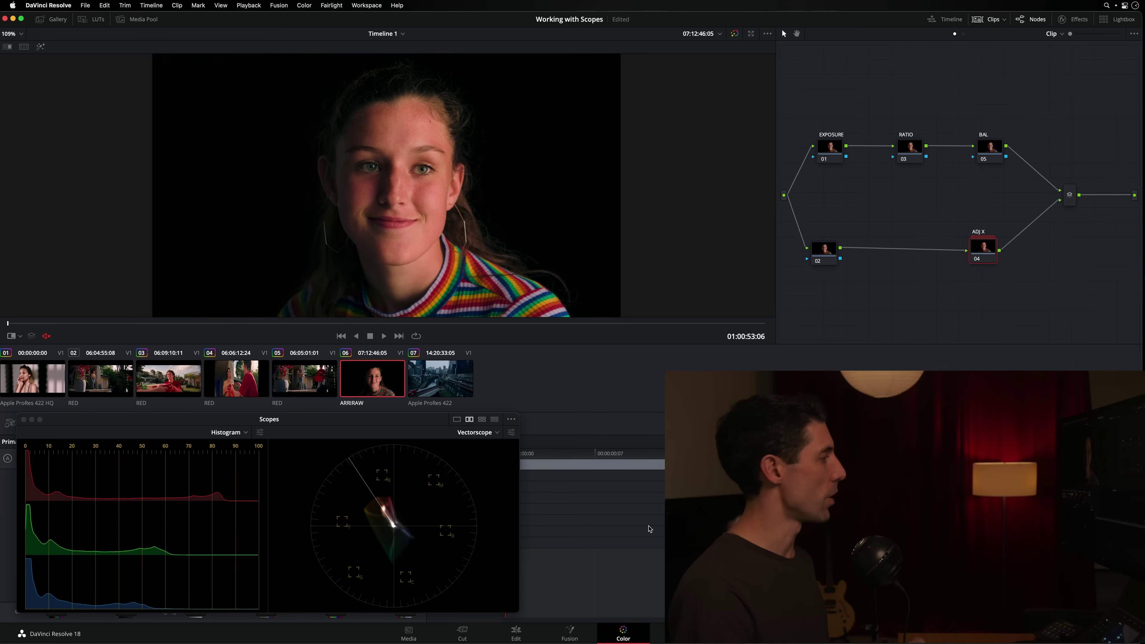
pyautogui.press('super+d')
pyautogui.press('super+d')
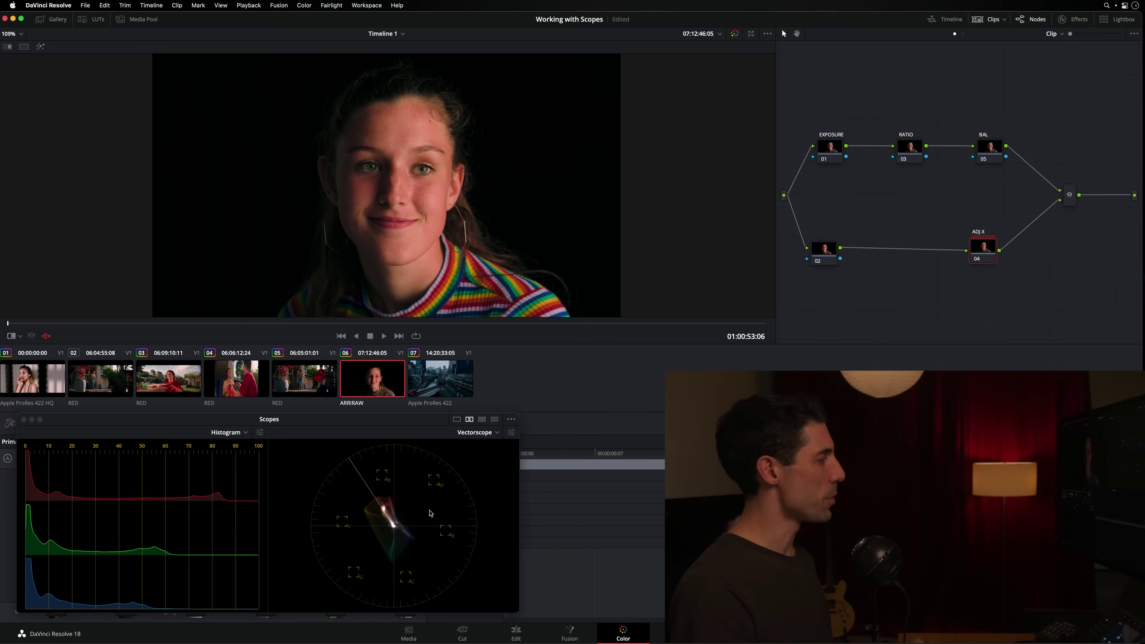
pyautogui.press('super+d')
pyautogui.press('super+d')
pyautogui.press('super+d')
pyautogui.press('super+d')
pyautogui.press('super+d')
pyautogui.press('super+d')
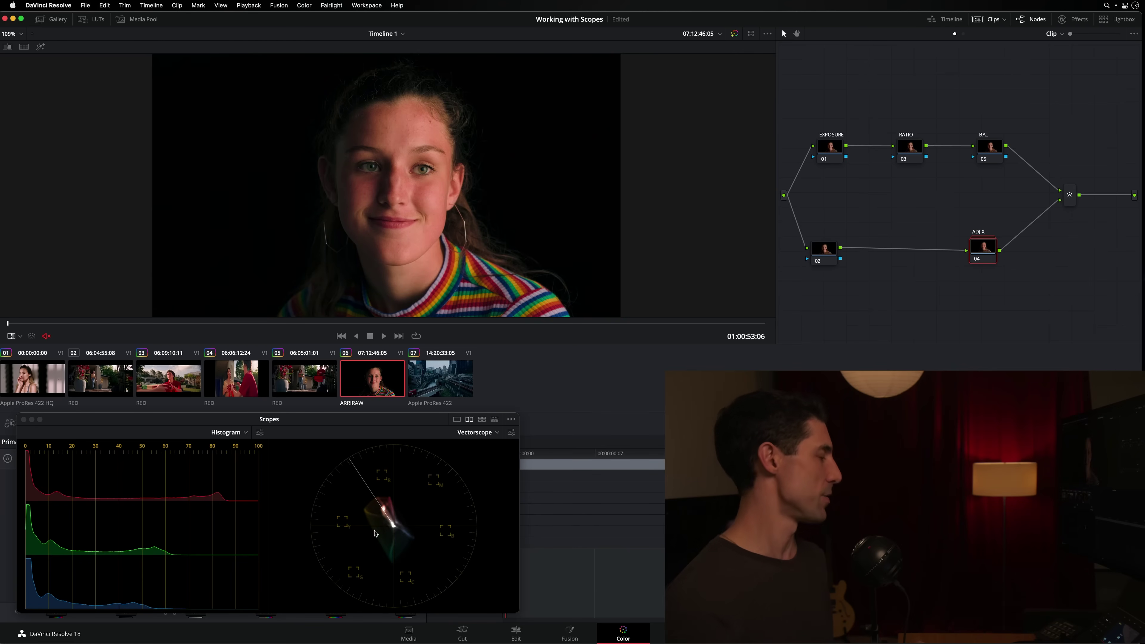
pyautogui.press('super+d')
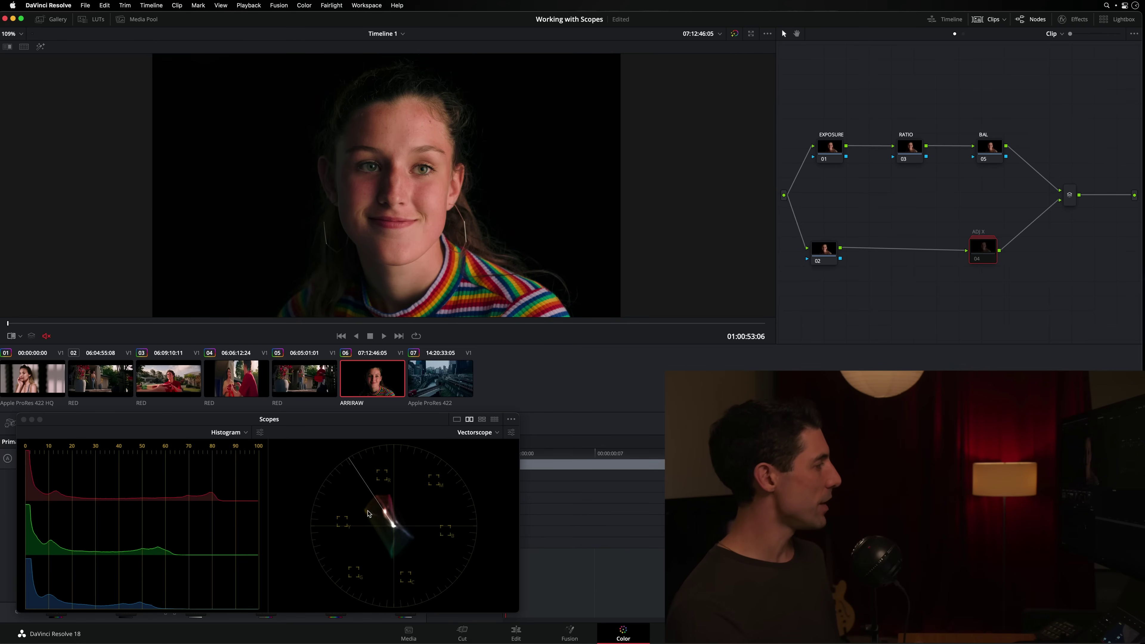
pyautogui.press('super+d')
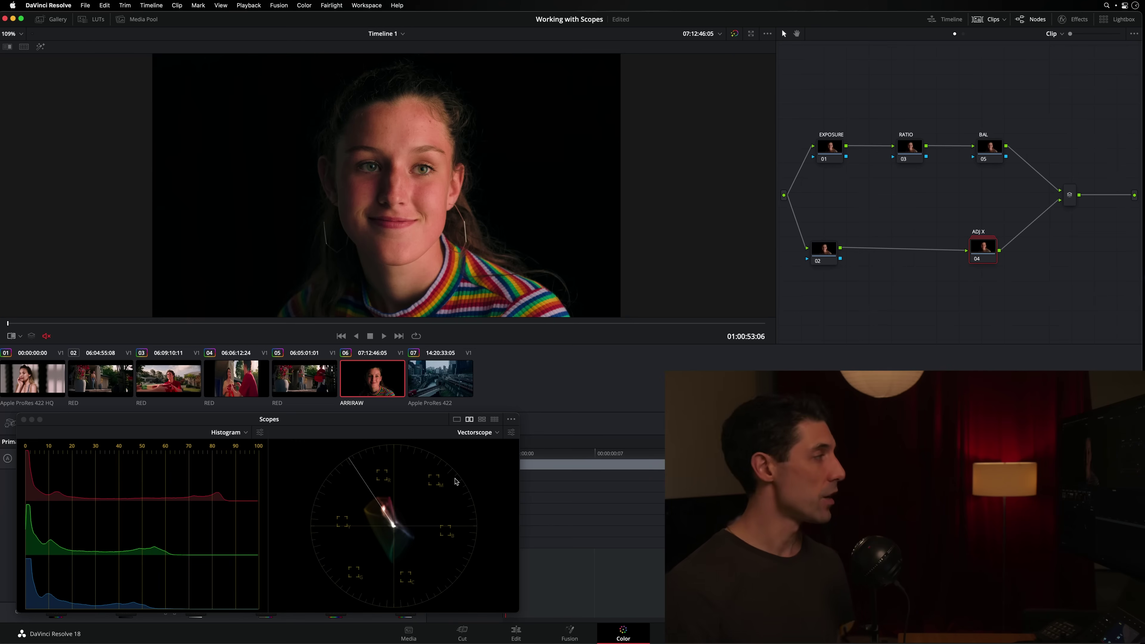
# Open the Tokyo train clip 07, select ADJ Y and bypass it briefly against the histogram.
pyautogui.click(415, 355)
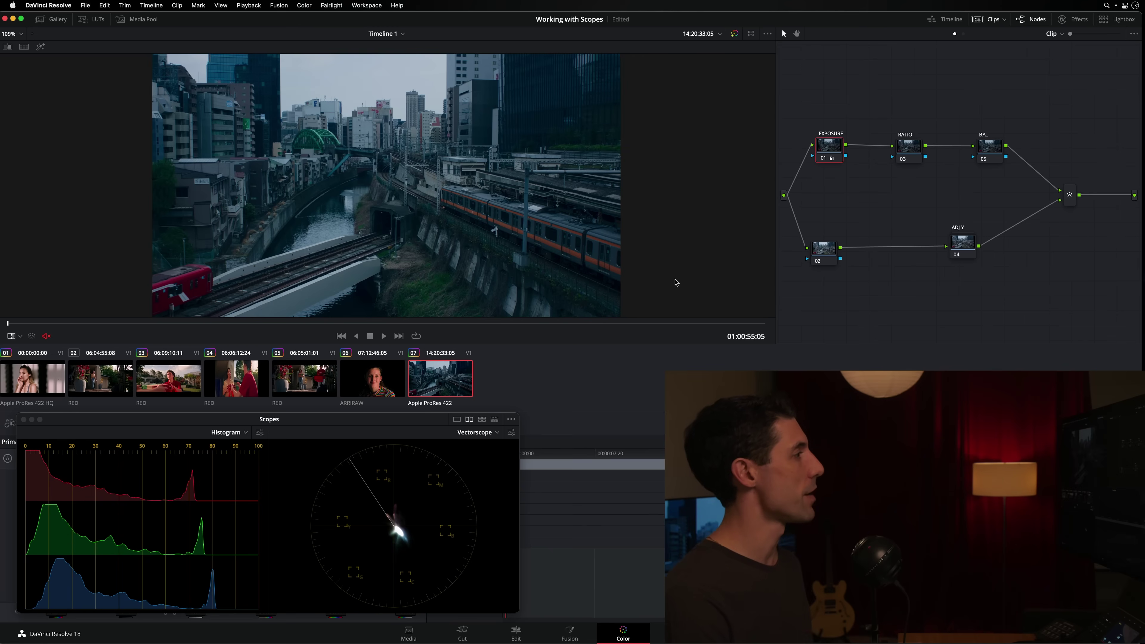
pyautogui.moveTo(965, 244); pyautogui.dragTo(984, 249)
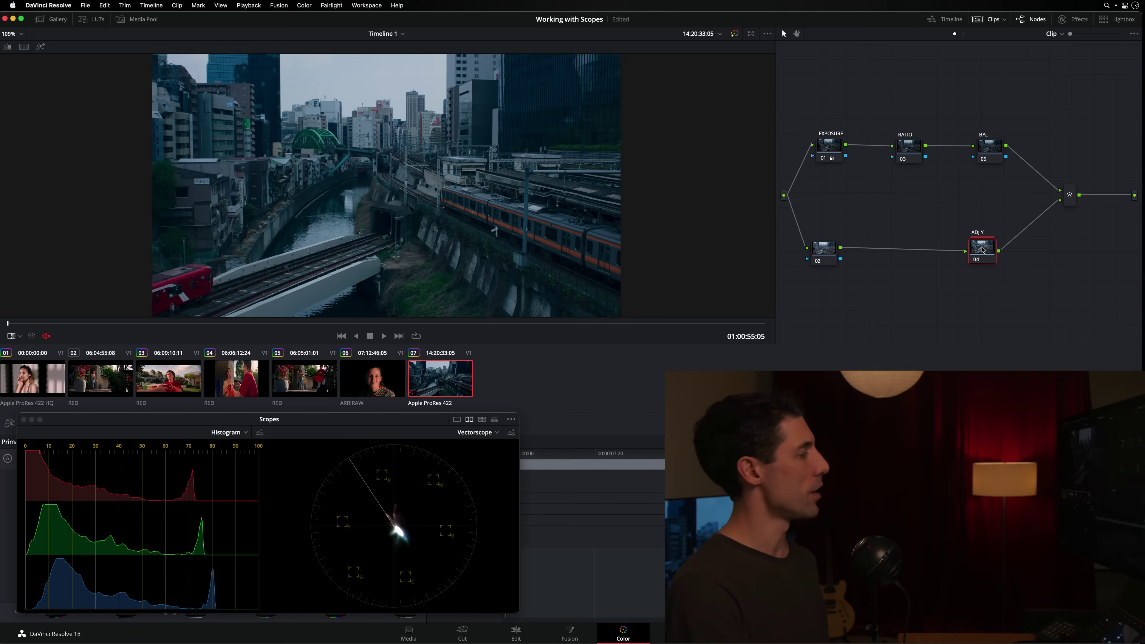
pyautogui.press('super+d')
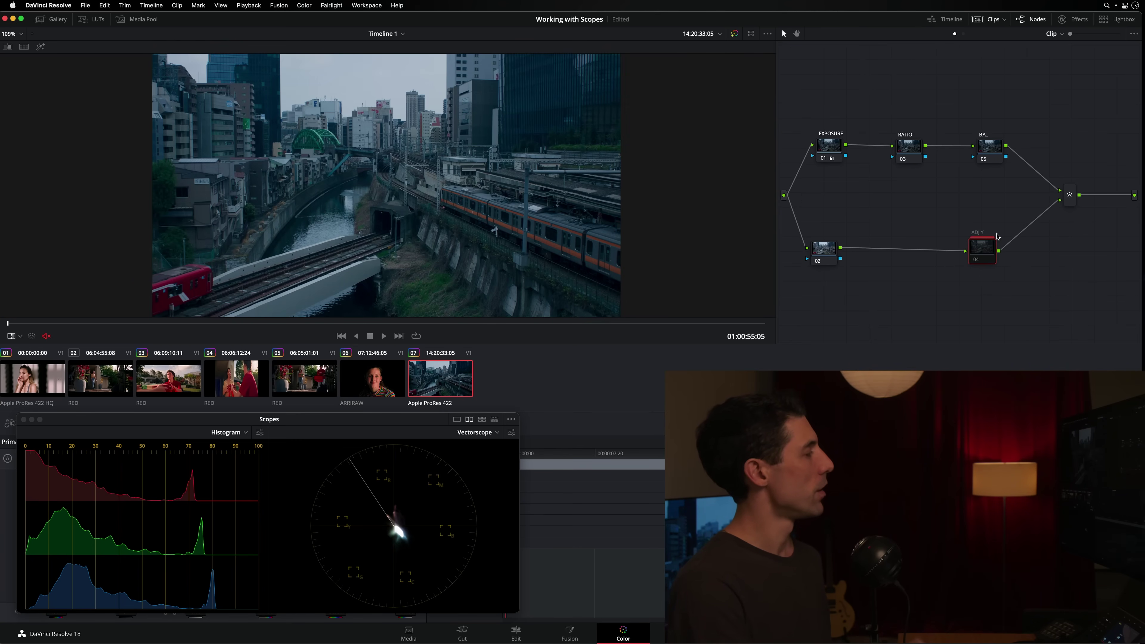
pyautogui.press('super+d')
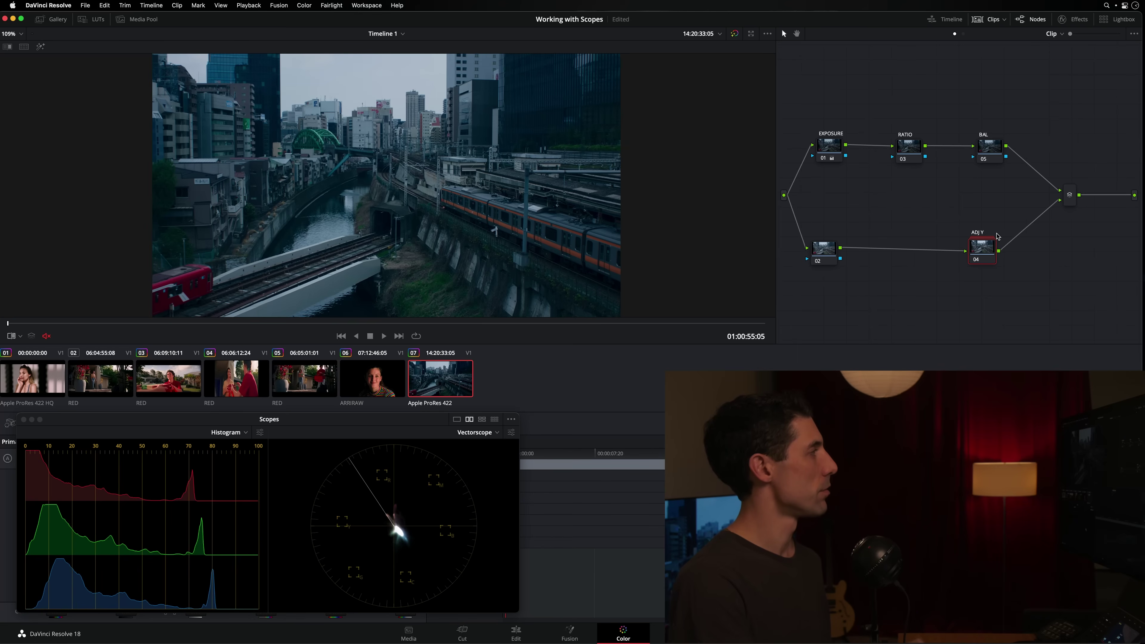
# Keep flipping ADJ Y off and on against the histogram, ending with it enabled.
pyautogui.press('super+d')
pyautogui.press('super+d')
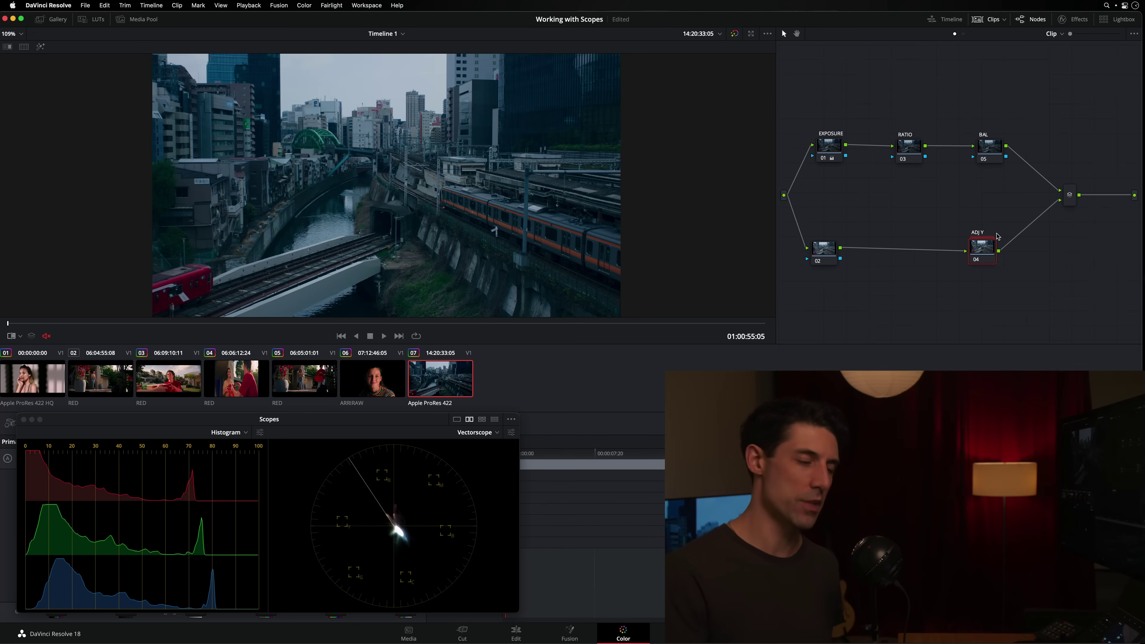
pyautogui.press('super+d')
pyautogui.press('super+d')
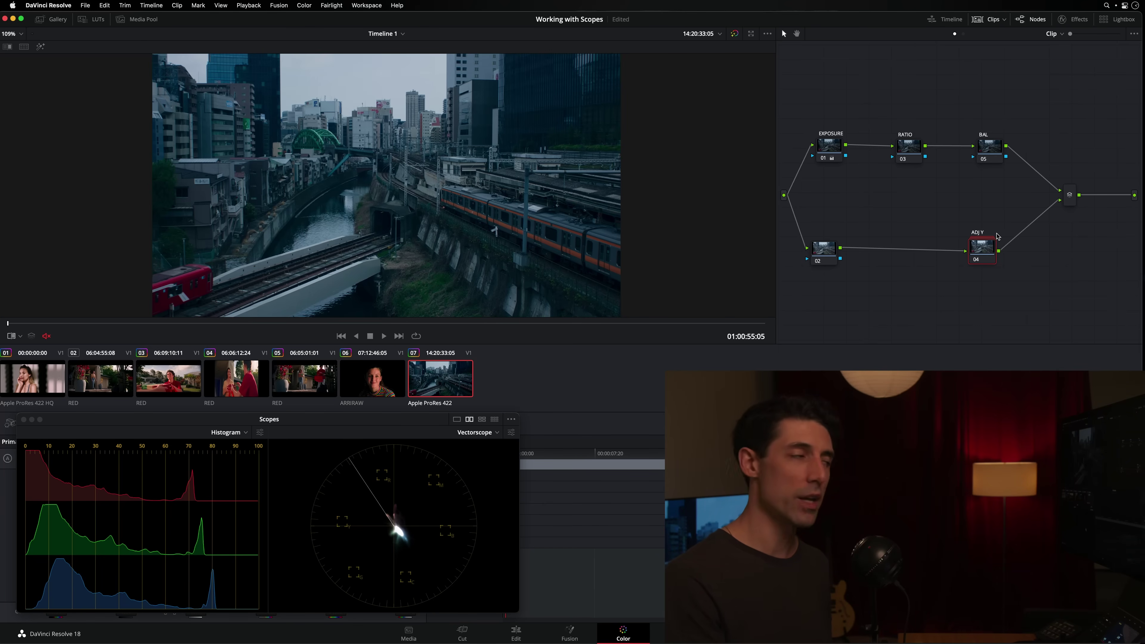
pyautogui.press('super+d')
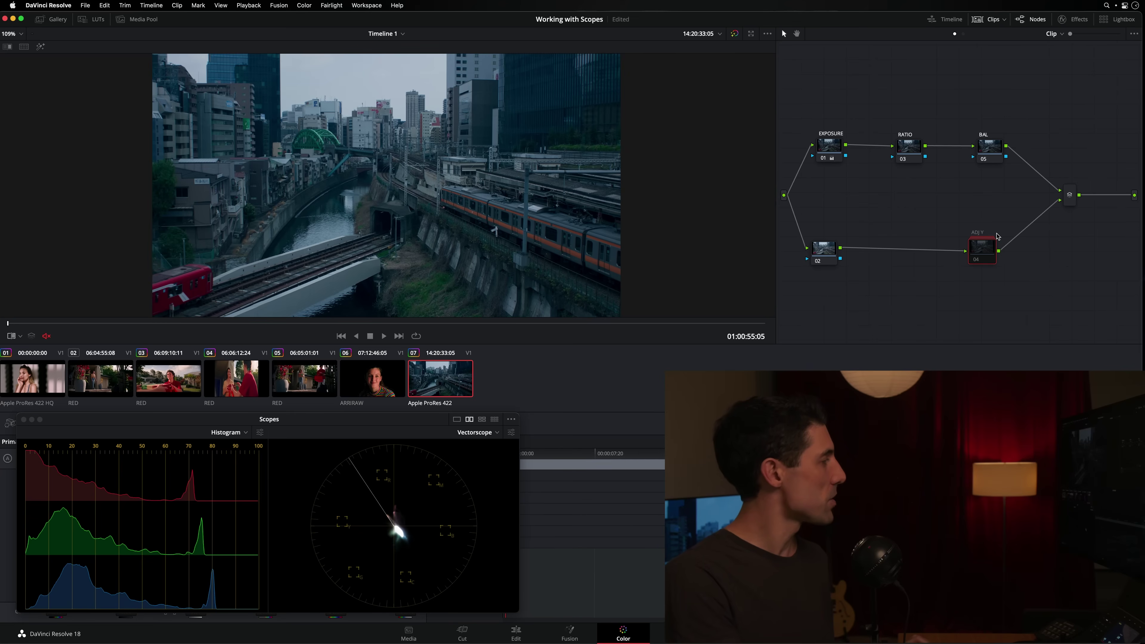
pyautogui.press('super+d')
pyautogui.press('super+d')
pyautogui.press('super+d')
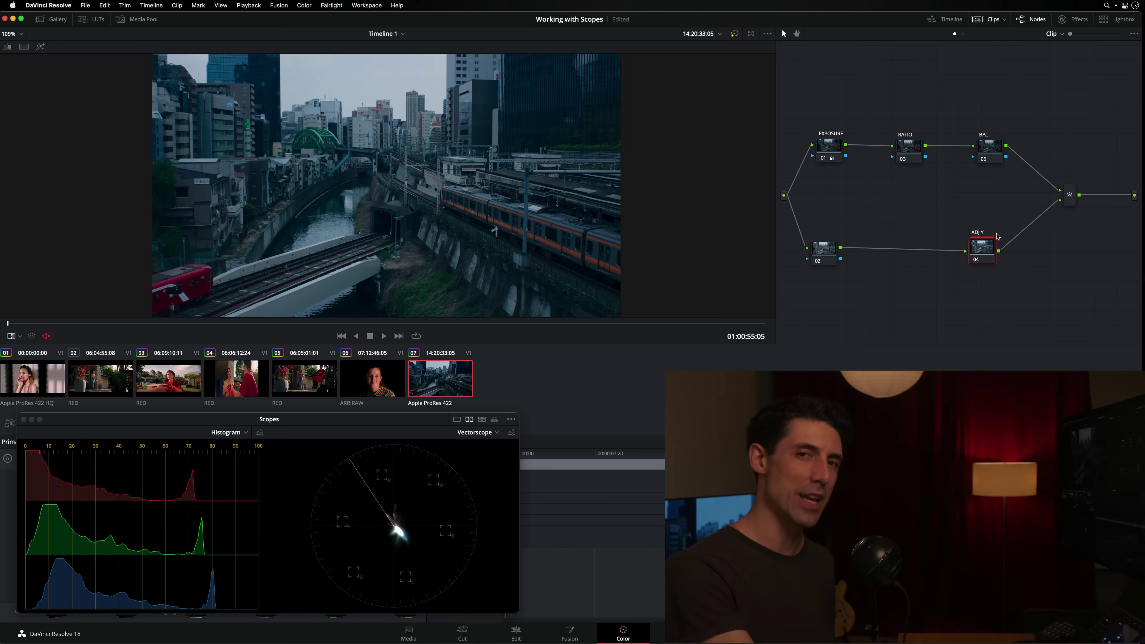
pyautogui.press('super+d')
pyautogui.press('super+d')
pyautogui.press('super+d')
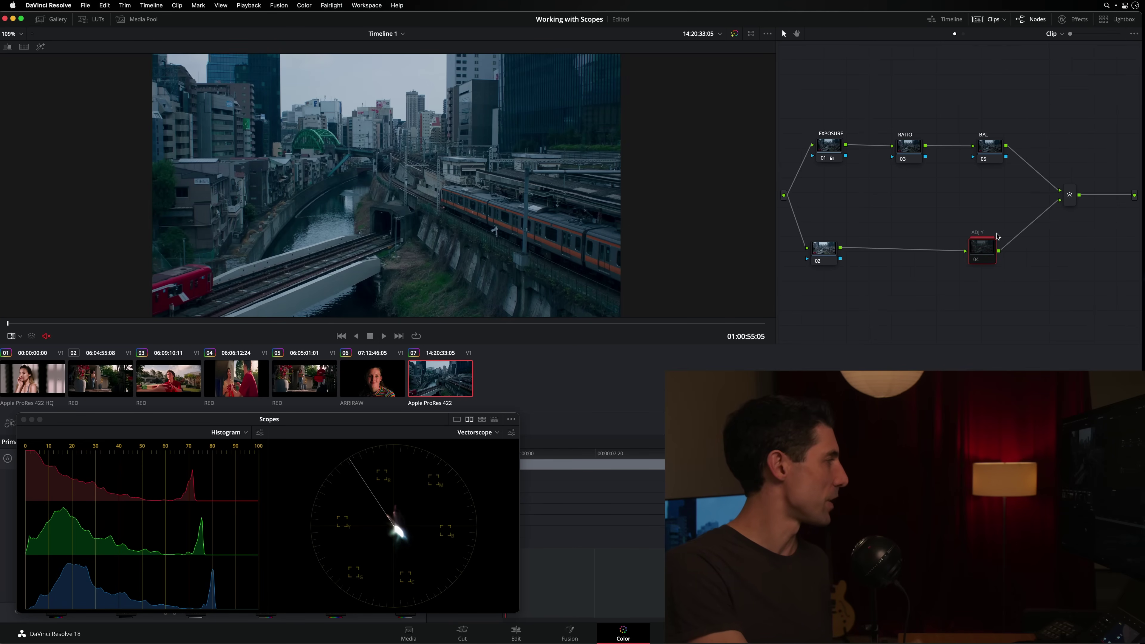
pyautogui.press('super+d')
pyautogui.press('super+d')
pyautogui.press('super+d')
pyautogui.press('super+d')
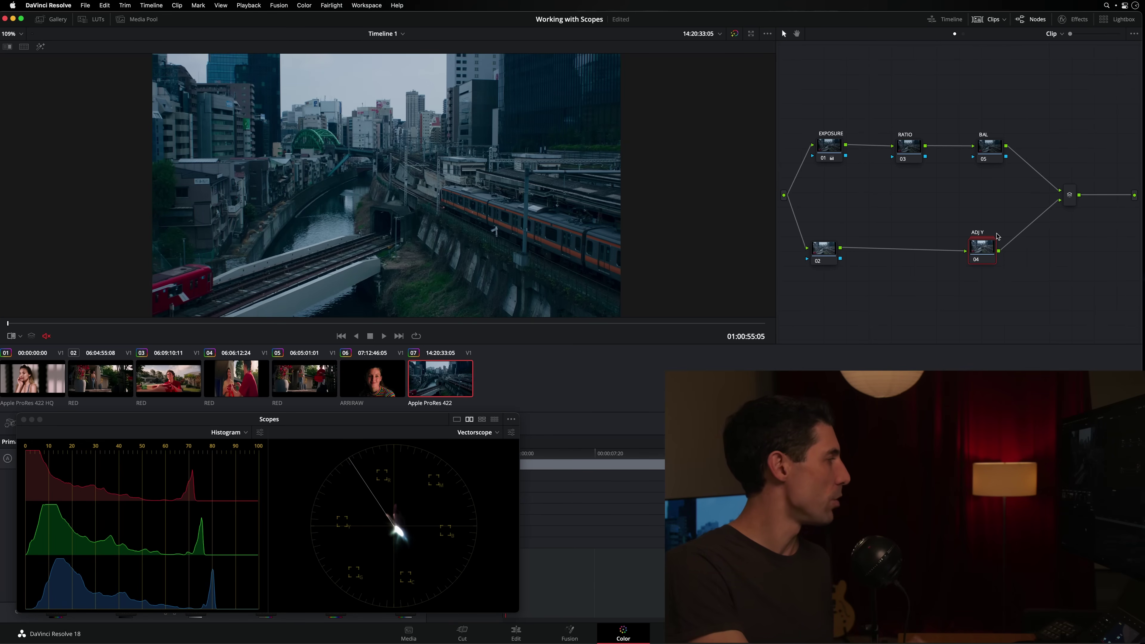
pyautogui.press('super+d')
pyautogui.press('super+d')
pyautogui.press('super+d')
pyautogui.press('super+d')
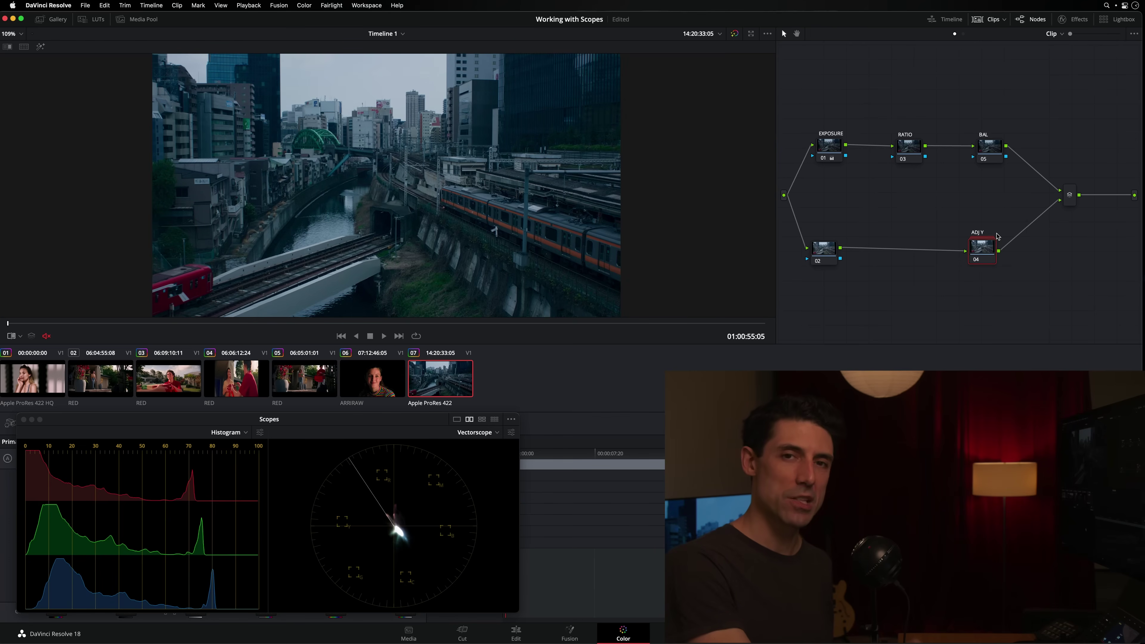